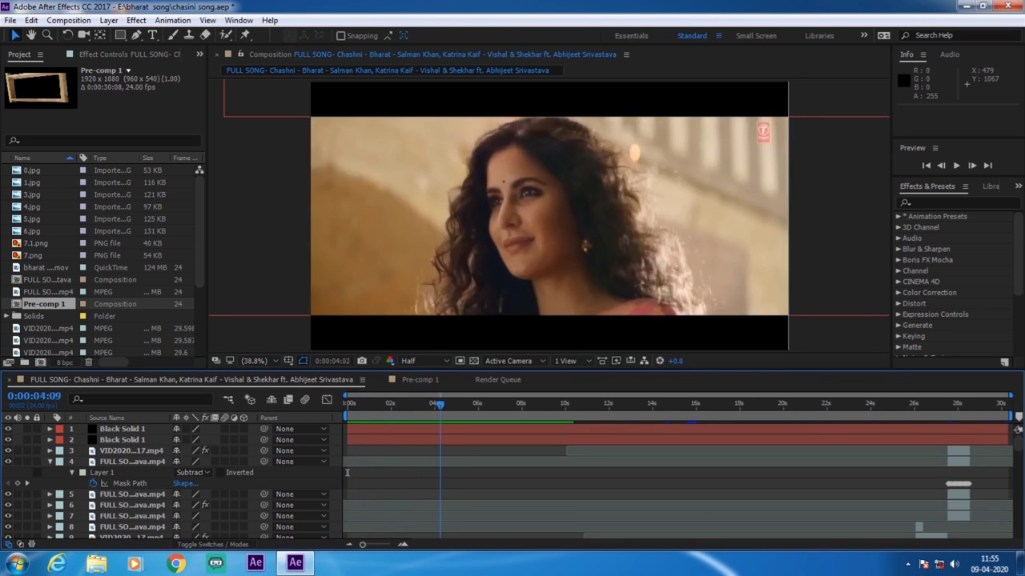
Play the song composition from its start and collapse the revealed mask properties of layer 4
left_click_drag(480, 405, 390, 405)
mouse_move(347, 472)
left_mouse_down()
mouse_move(376, 472)
mouse_move(346, 473)
left_mouse_up()
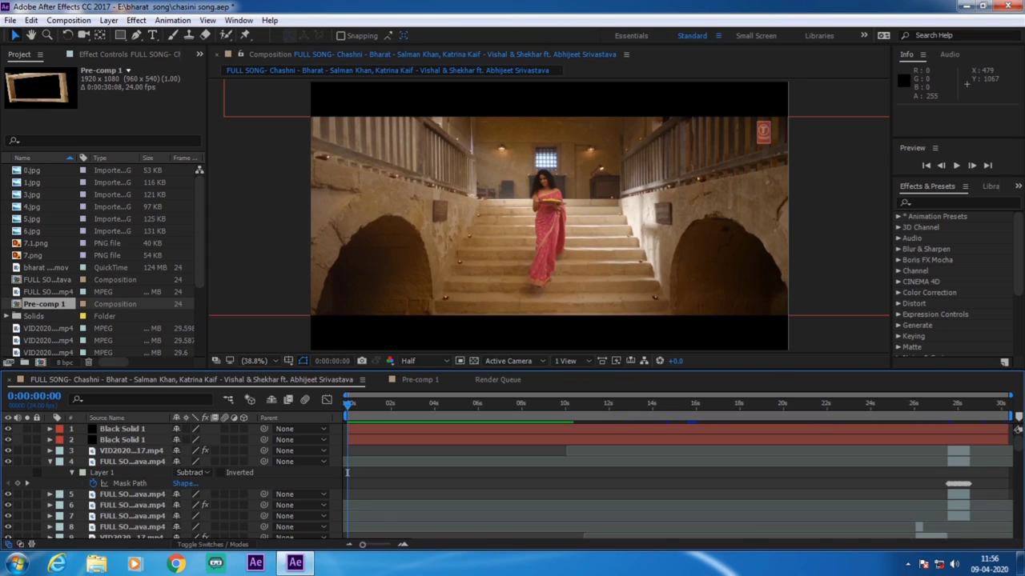
left_click(72, 473)
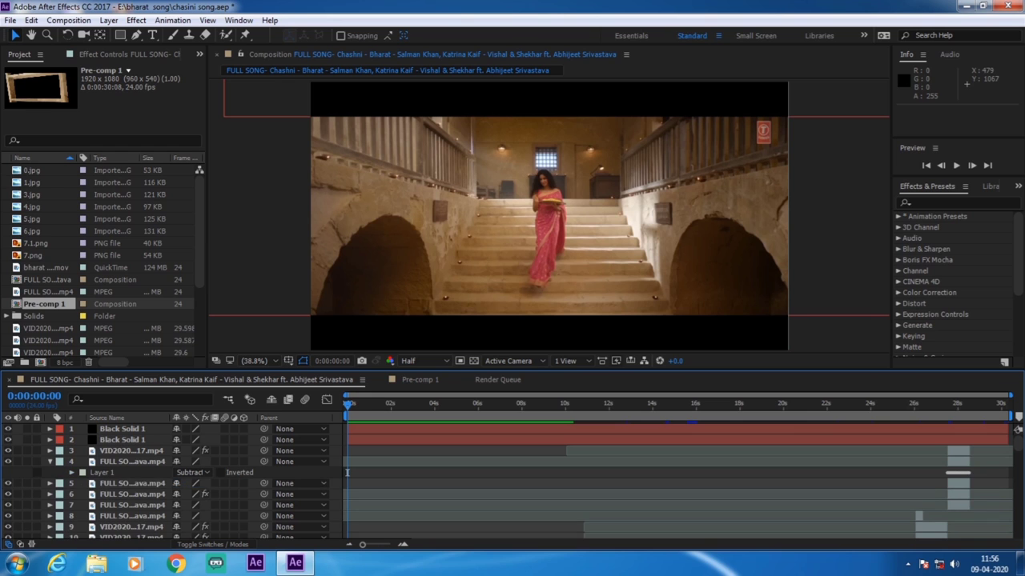
key("space")
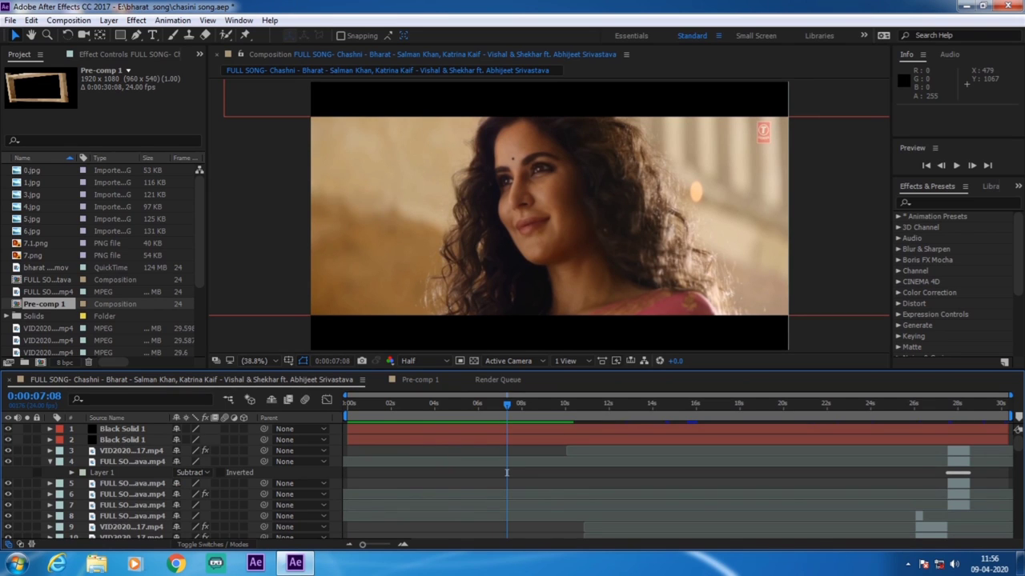
key("u")
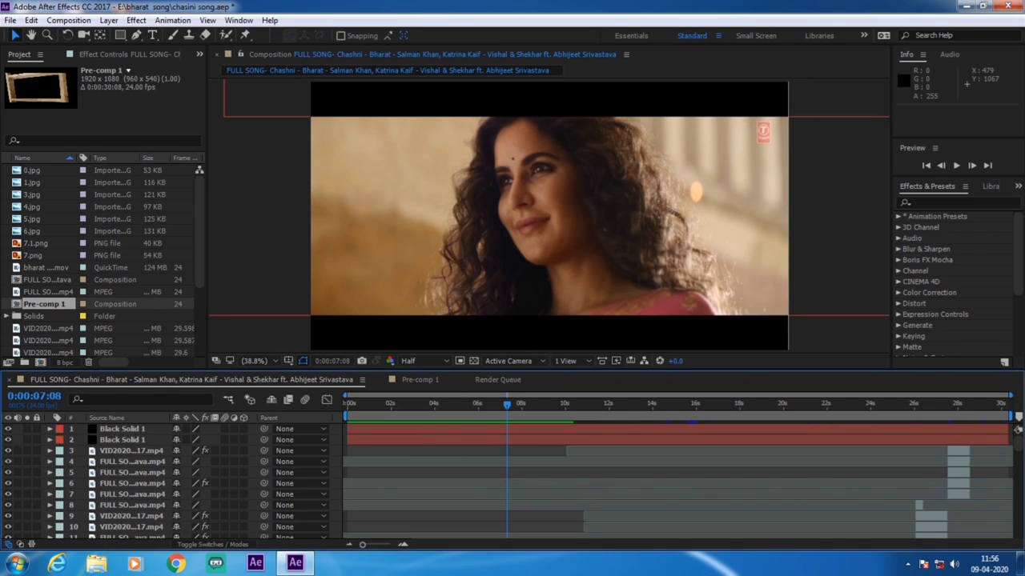
Examine the song composition's full layer stack, from the black solids down to bharat song.mov, returning the playhead to the start
scroll(512, 480, "down", 9)
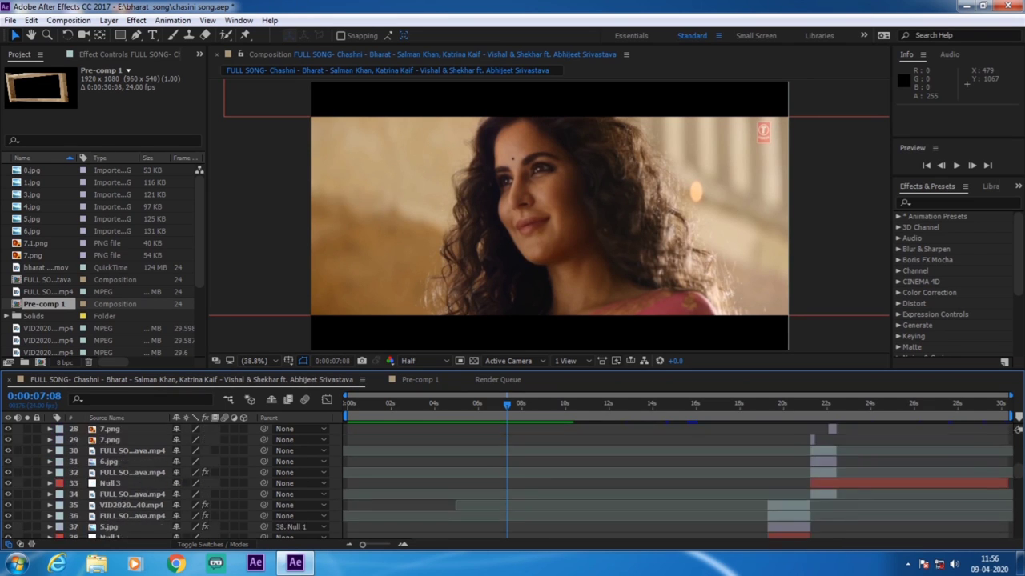
scroll(512, 480, "down", 18)
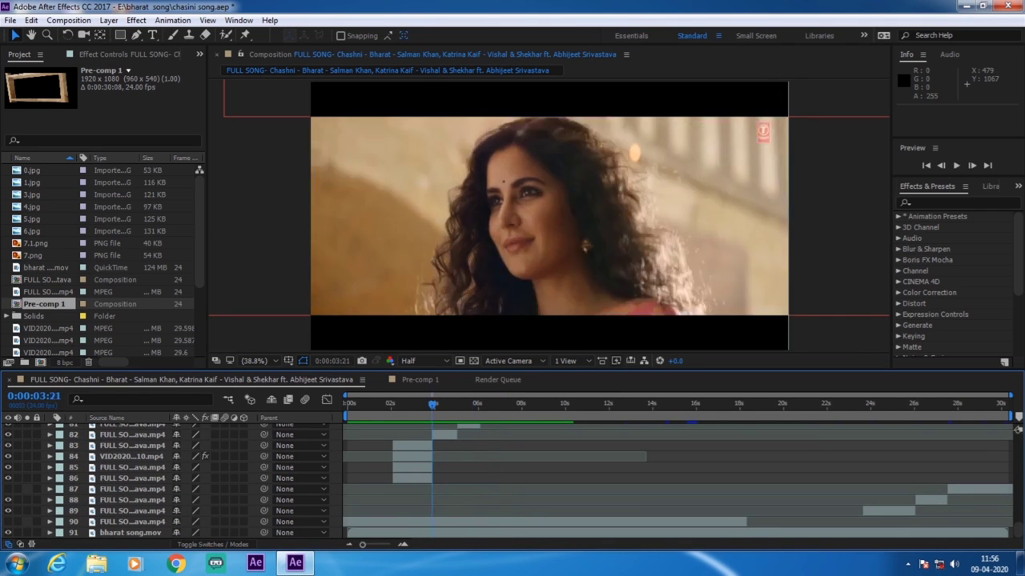
key("Home")
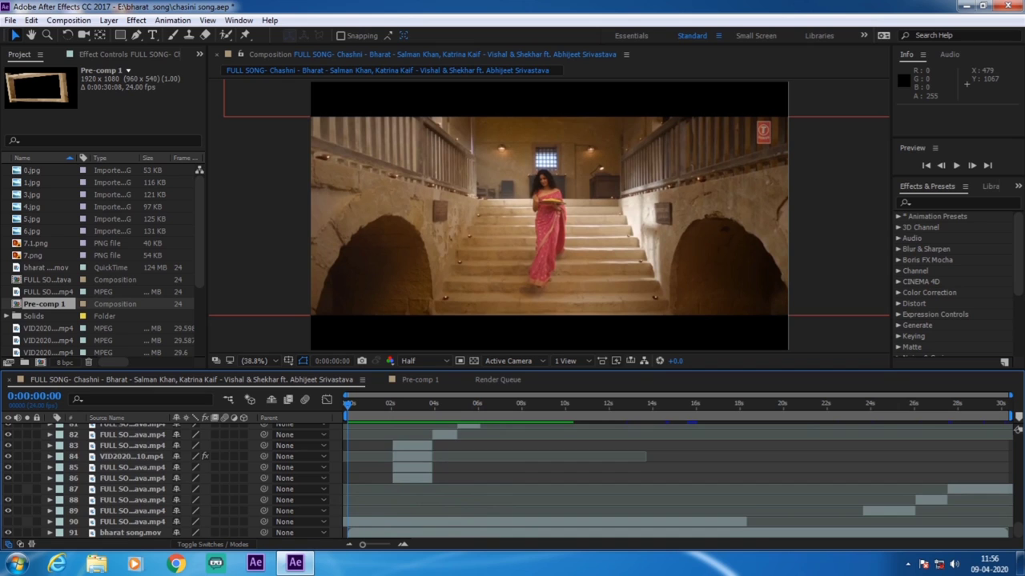
scroll(347, 457, "up", 7)
scroll(346, 457, "up", 15)
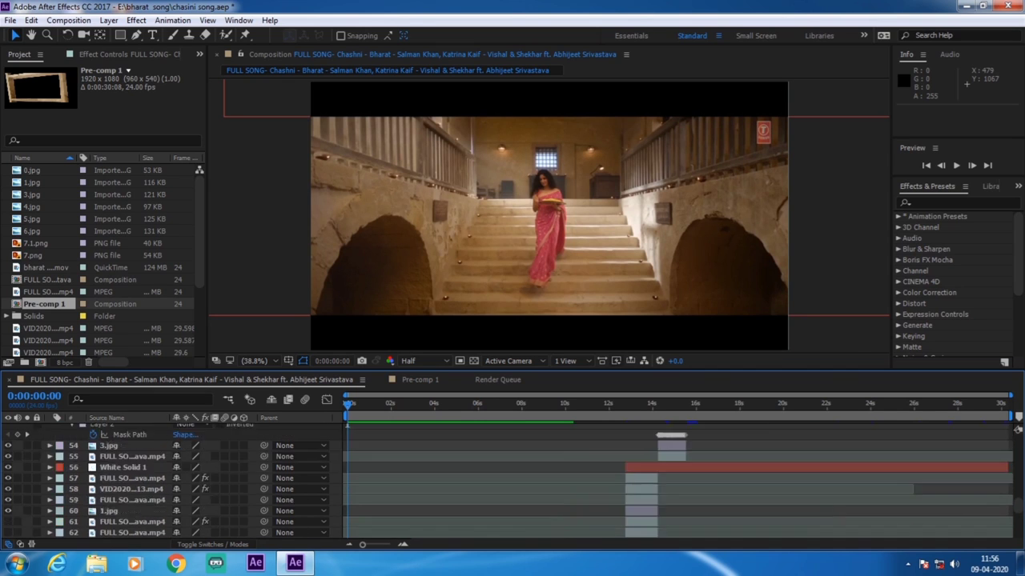
scroll(346, 456, "up", 3)
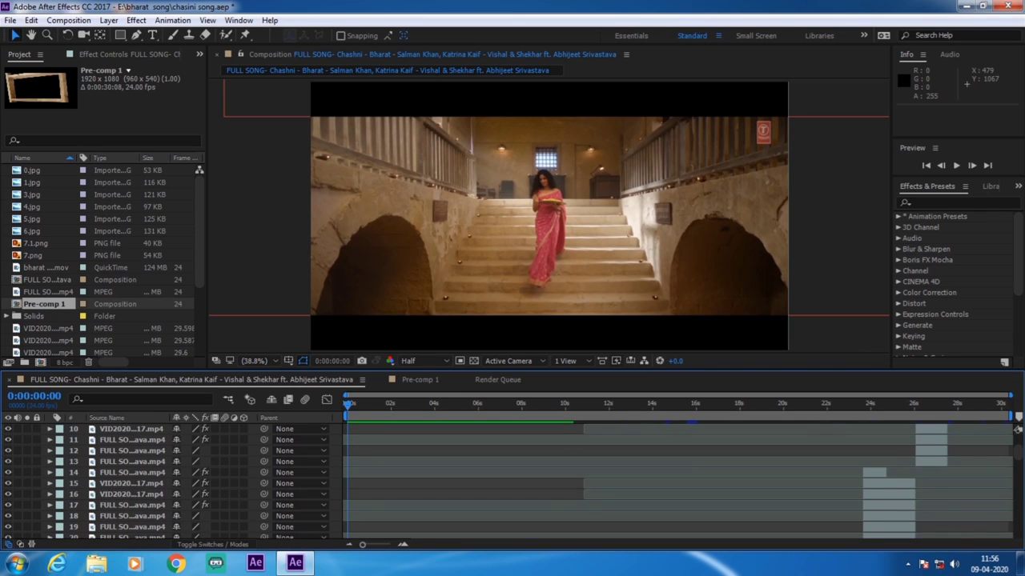
key("space")
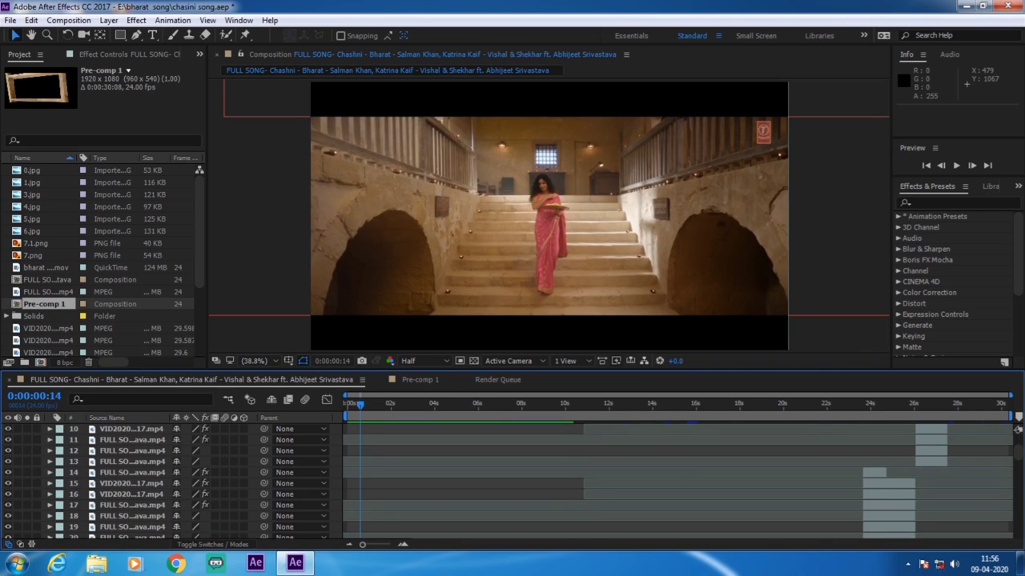
scroll(346, 456, "down", 9)
scroll(678, 480, "down", 14)
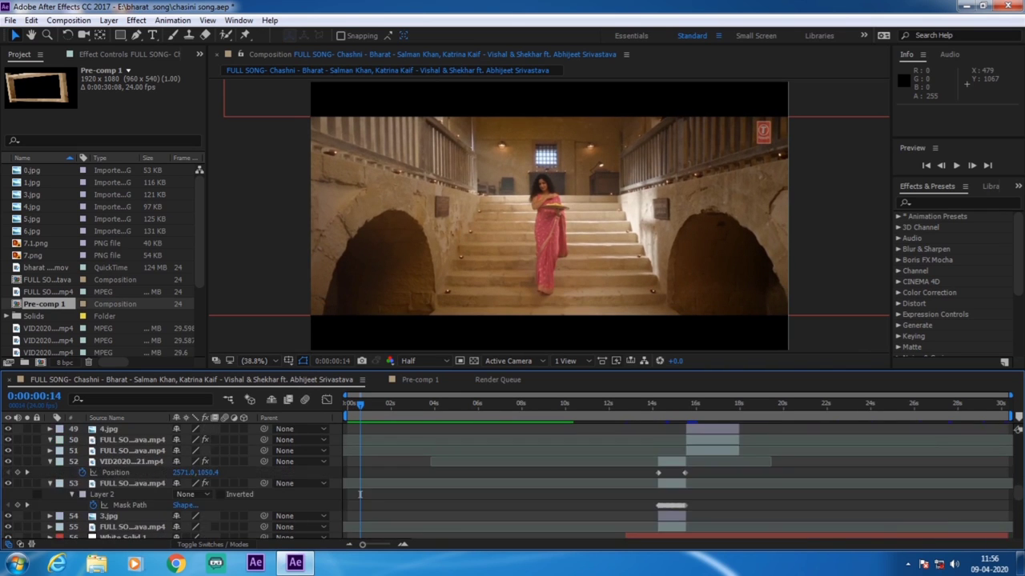
scroll(678, 480, "down", 2)
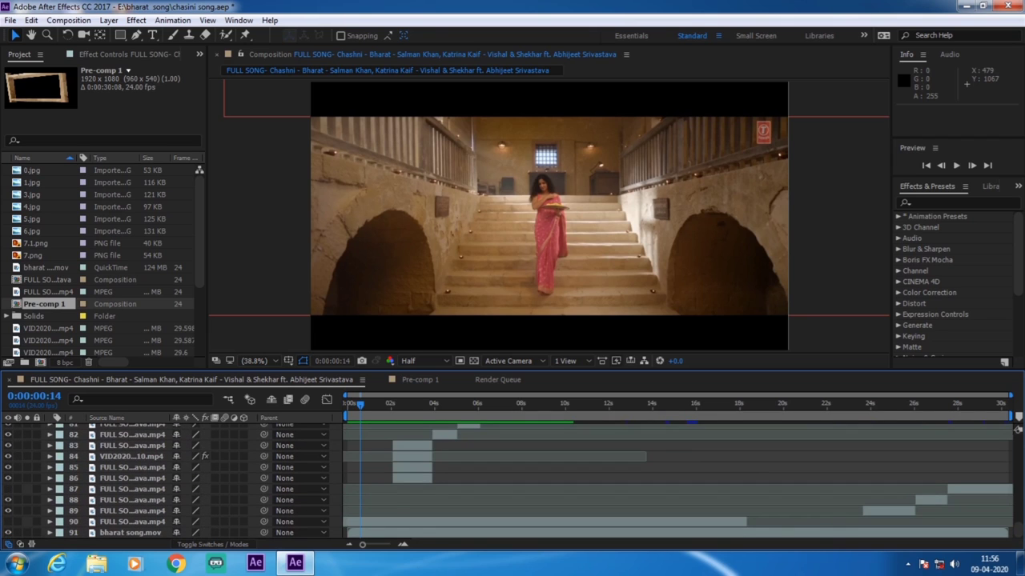
key("Home")
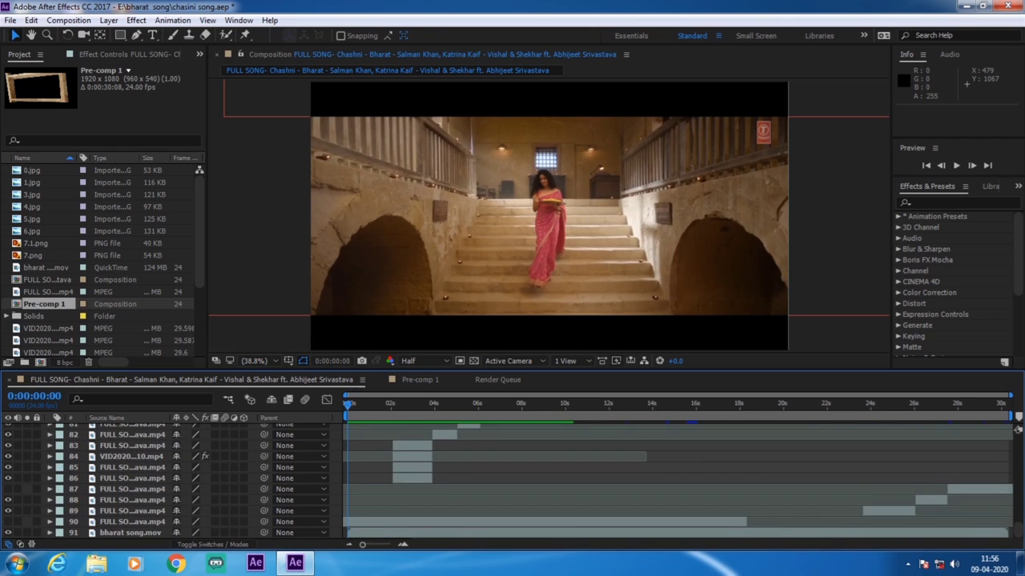
scroll(678, 480, "up", 4)
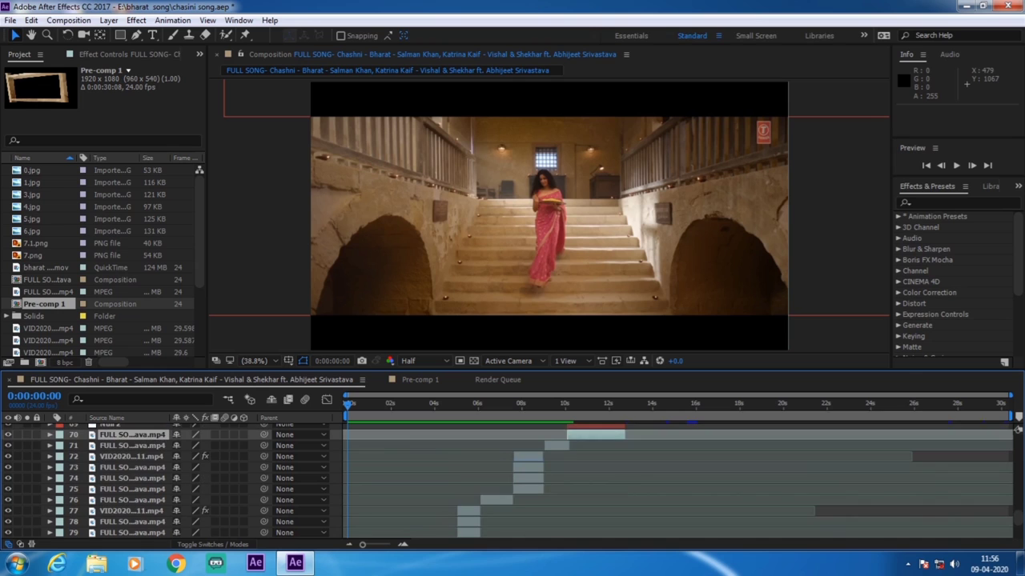
scroll(347, 522, "up", 8)
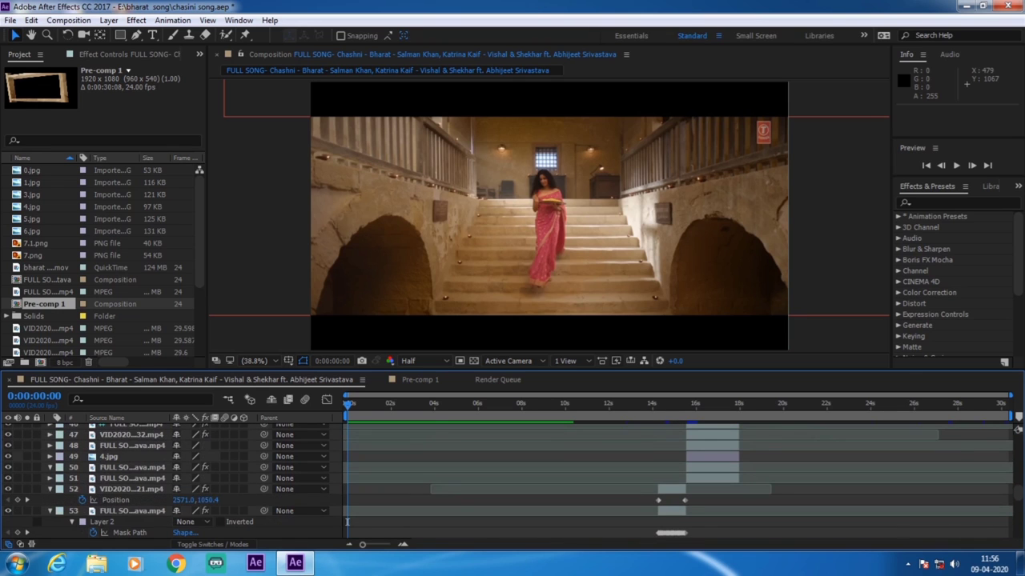
scroll(347, 522, "up", 12)
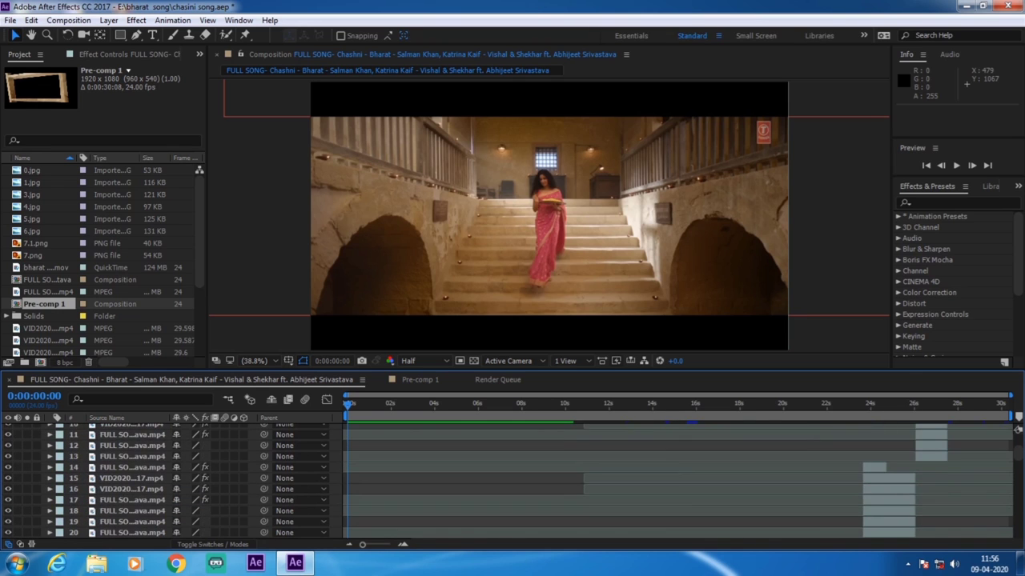
scroll(1018, 430, "up", 4)
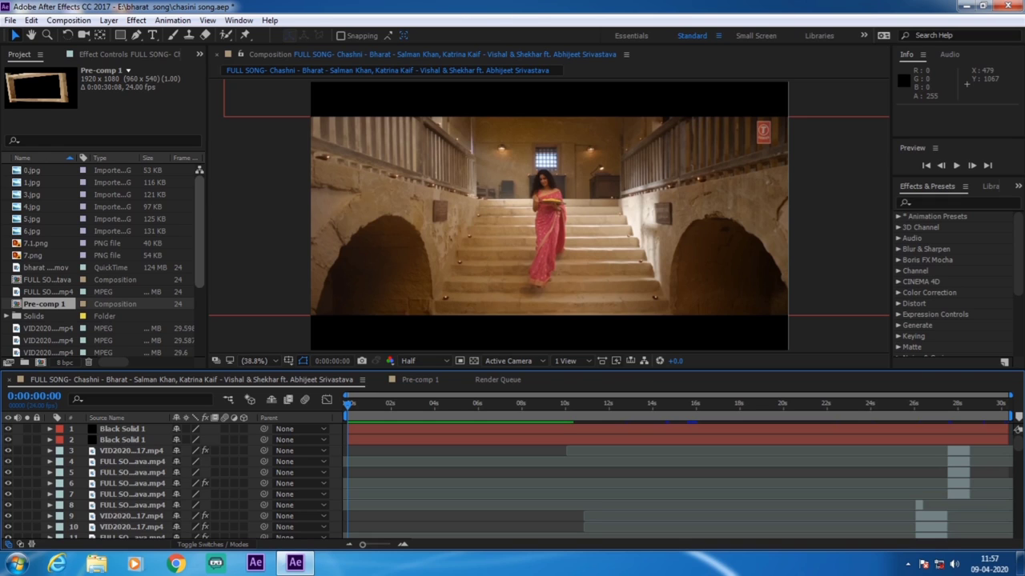
Import "bharat background video" and "bharat front lear" from the bharat song folder as footage
scroll(103, 260, "down", 4)
scroll(103, 260, "down", 1)
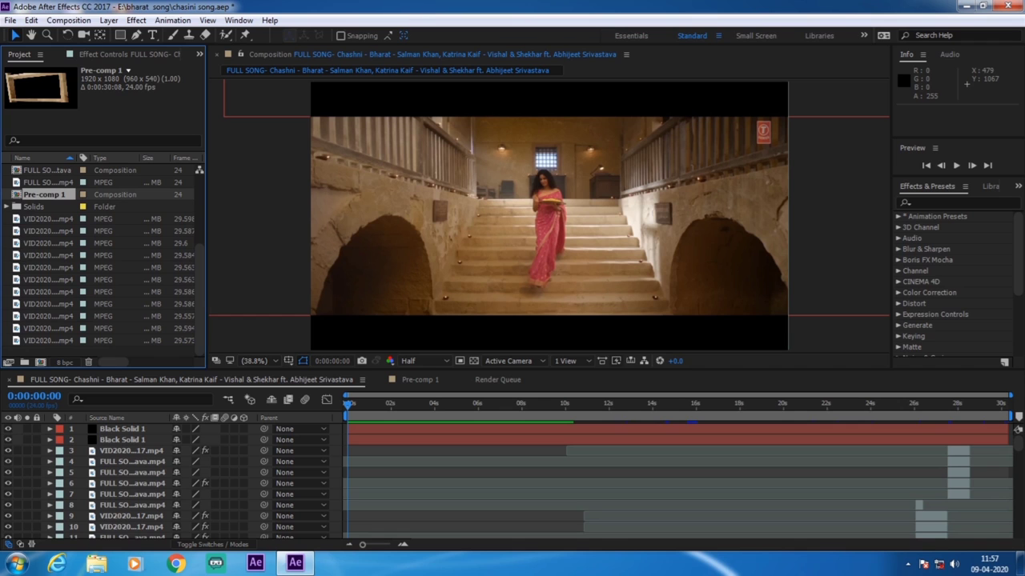
key("ctrl+i")
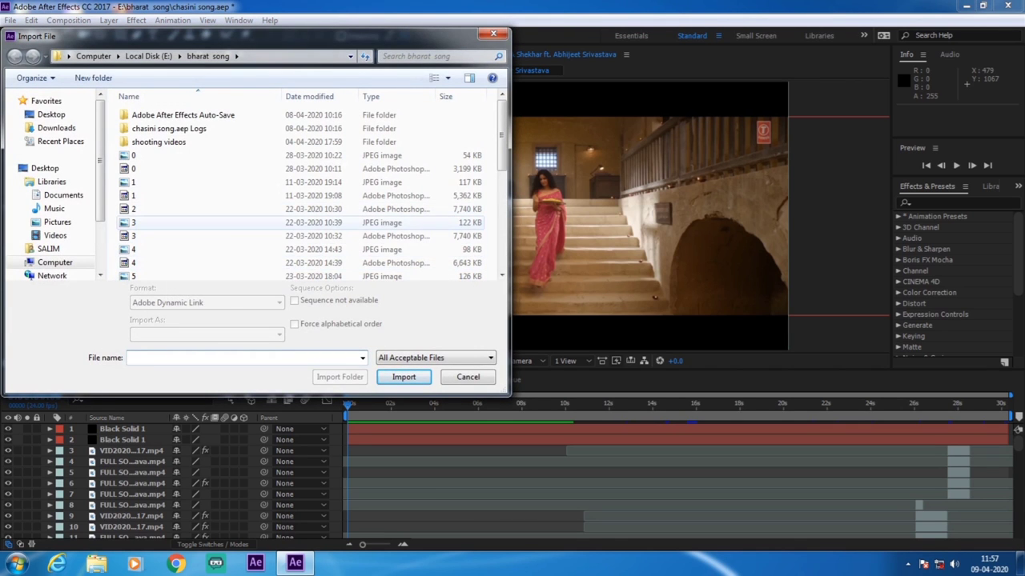
scroll(164, 191, "down", 5)
left_click(164, 190)
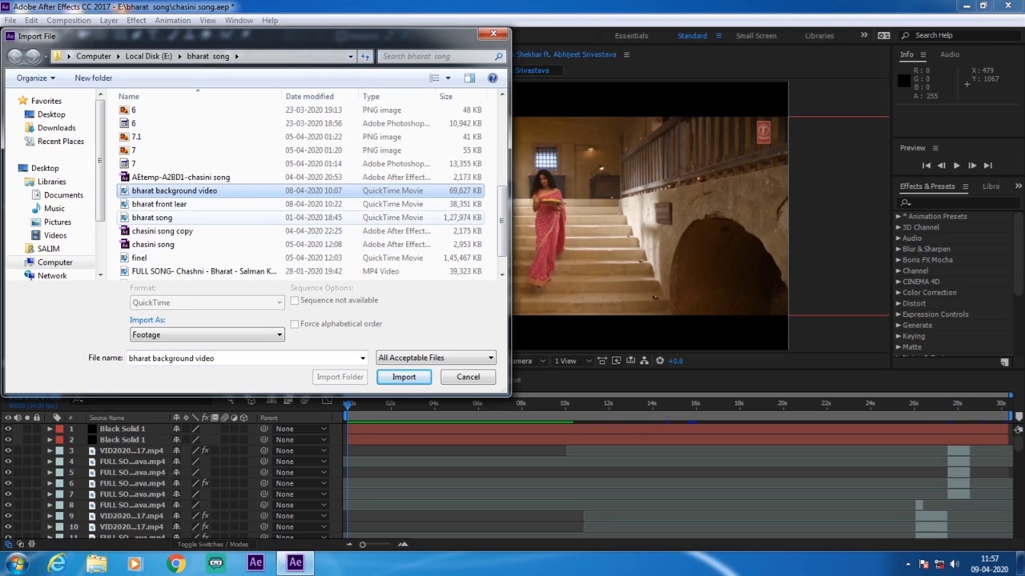
left_click(164, 204, "ctrl")
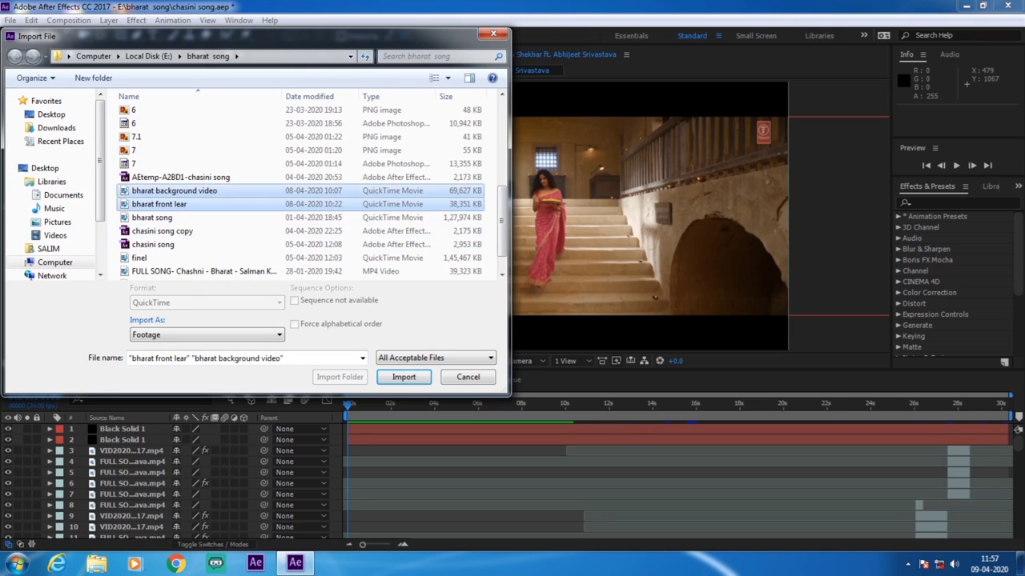
left_click(403, 377)
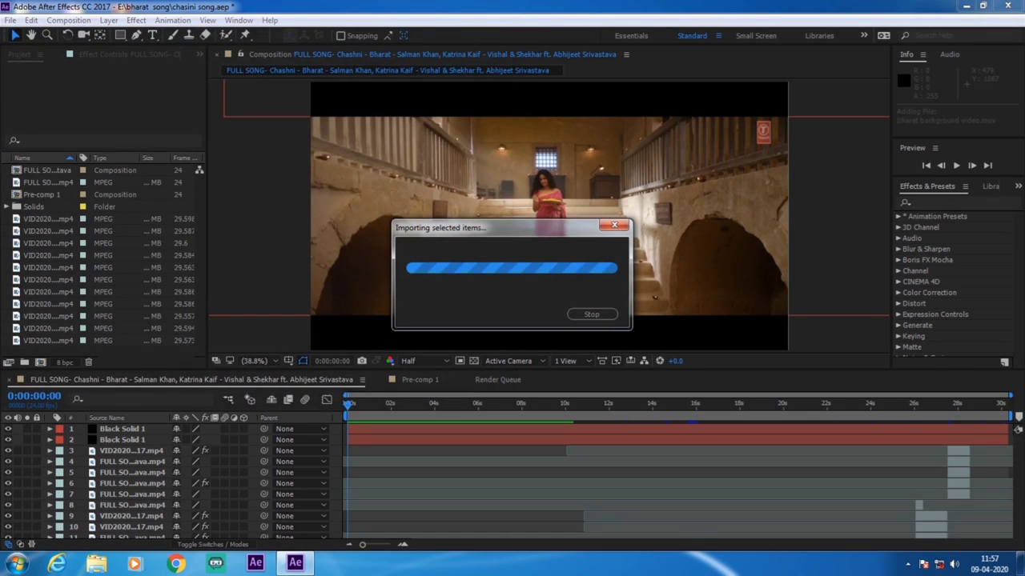
Check the bharat clips in the project and create a new composition from bharat background video.mov
left_click(47, 195)
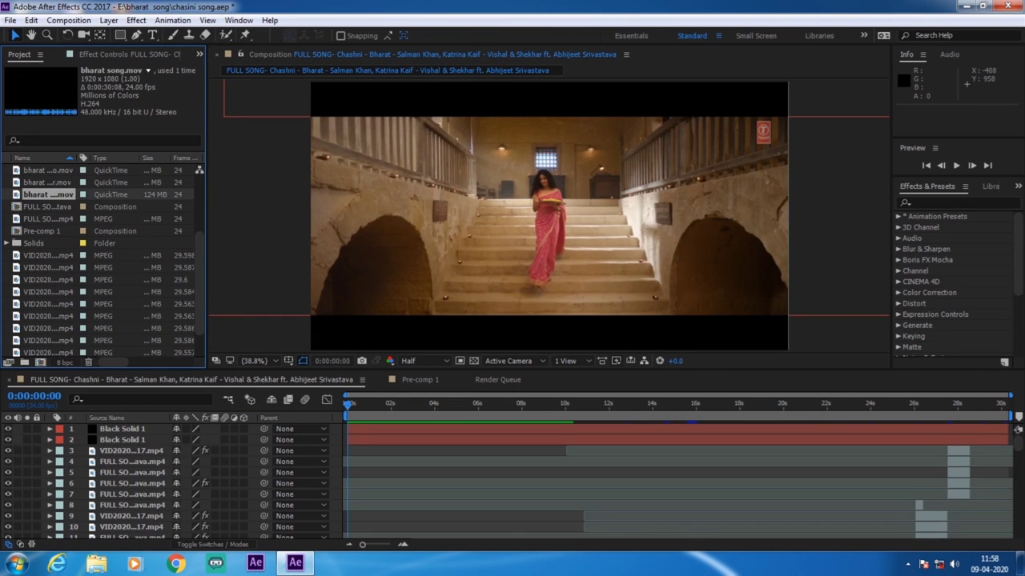
left_click(48, 182)
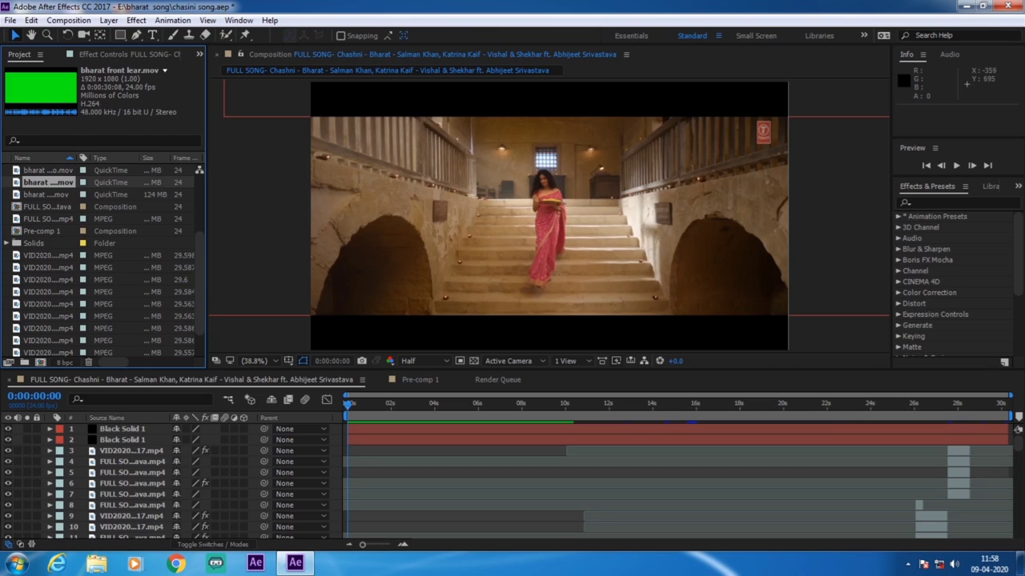
scroll(102, 256, "up", 2)
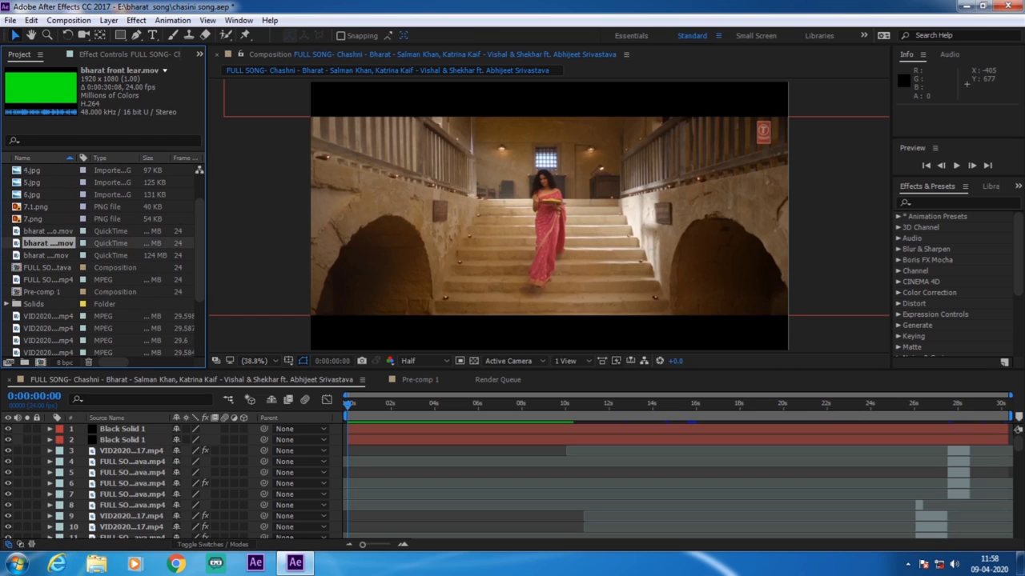
left_click(48, 231, "ctrl")
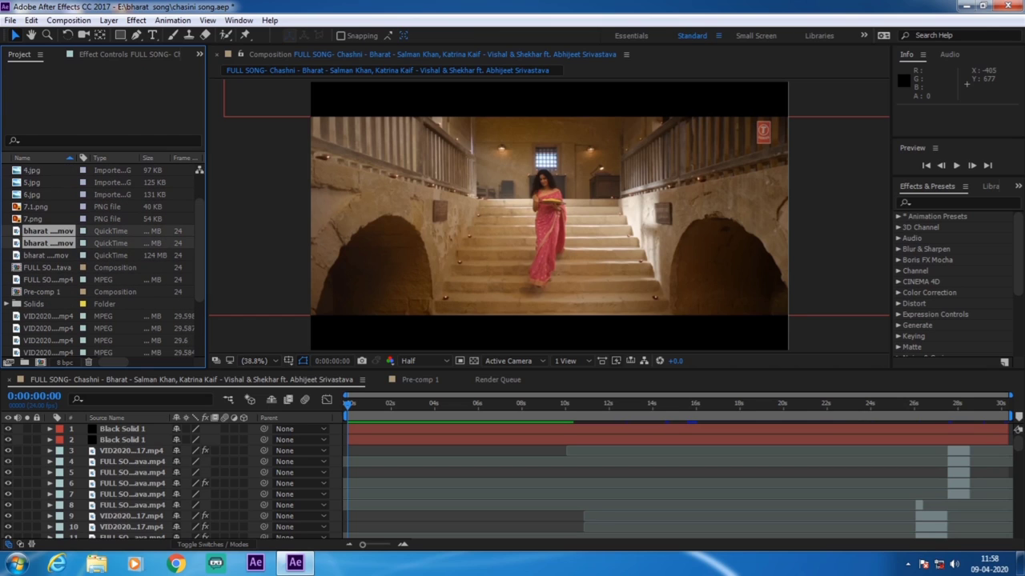
left_click(48, 256)
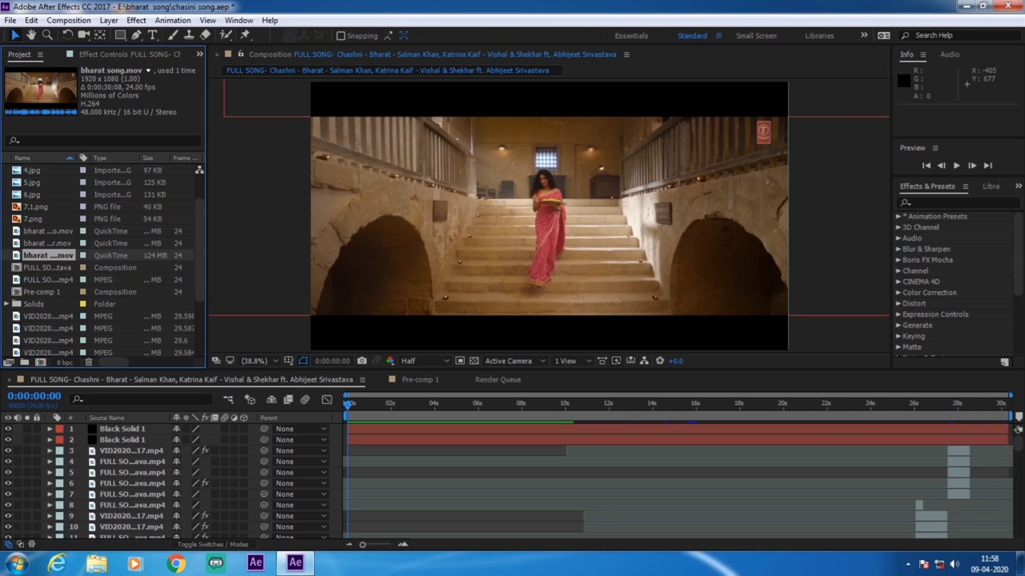
left_click(48, 243)
left_click(48, 231)
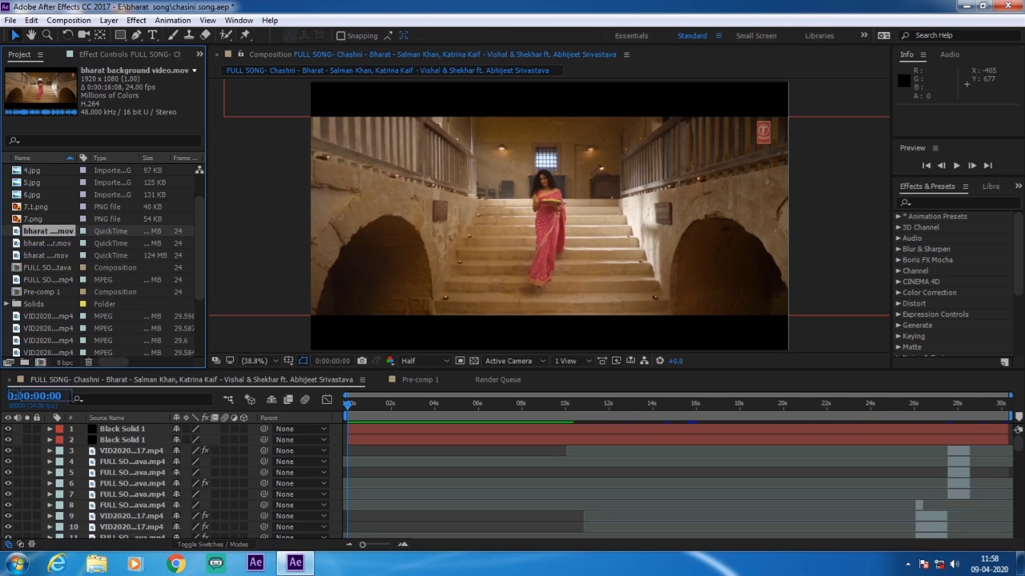
left_click_drag(37, 396, 40, 362)
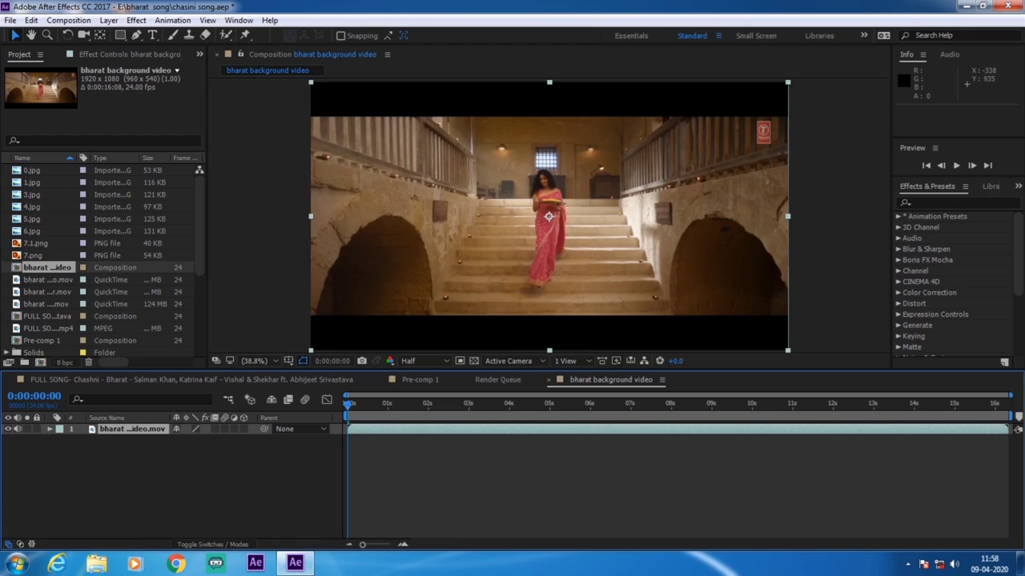
Add bharat front lear.mov above the background video in the composition and hide its picture
left_click(48, 280)
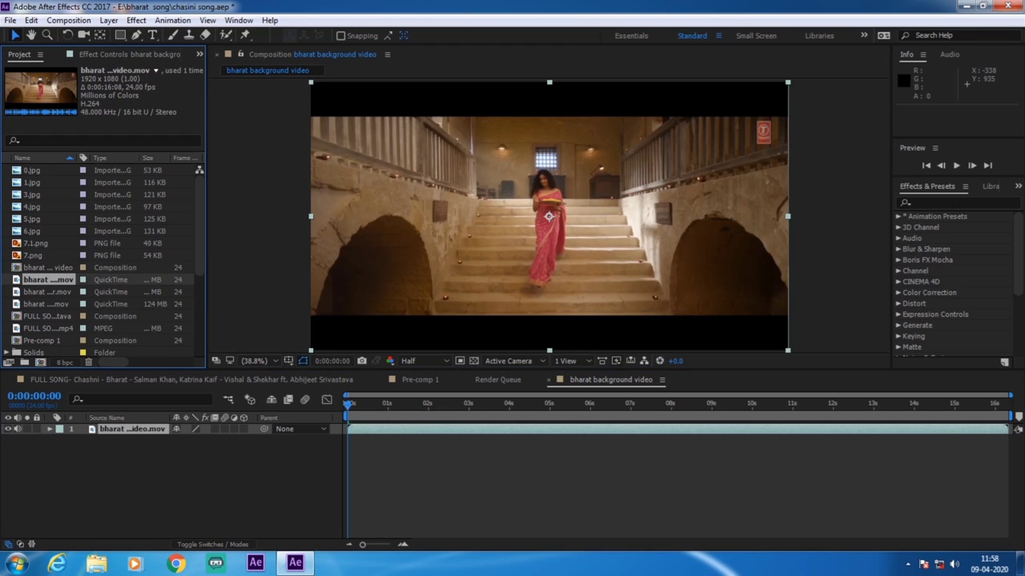
left_click(48, 292)
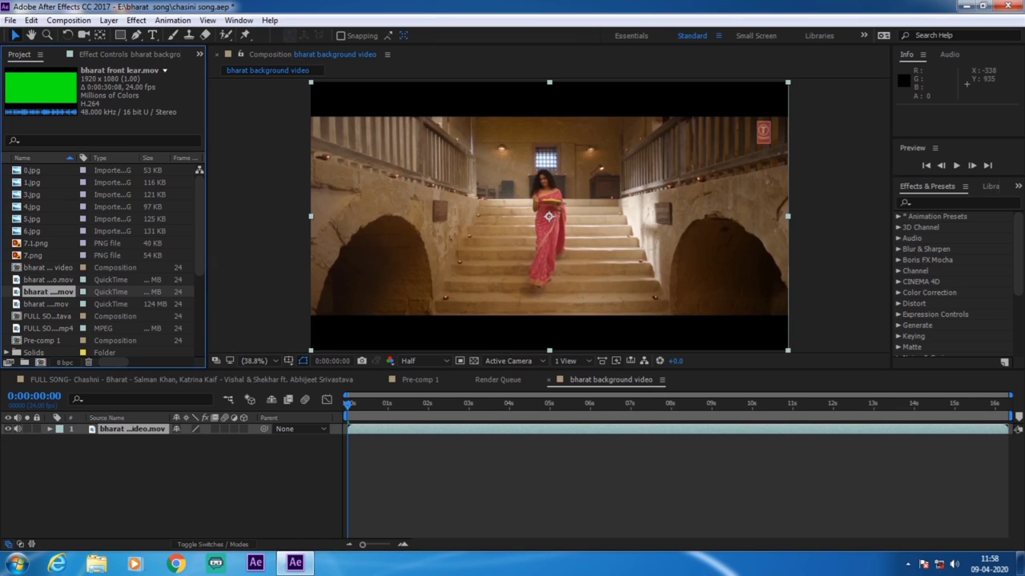
left_click_drag(48, 292, 72, 432)
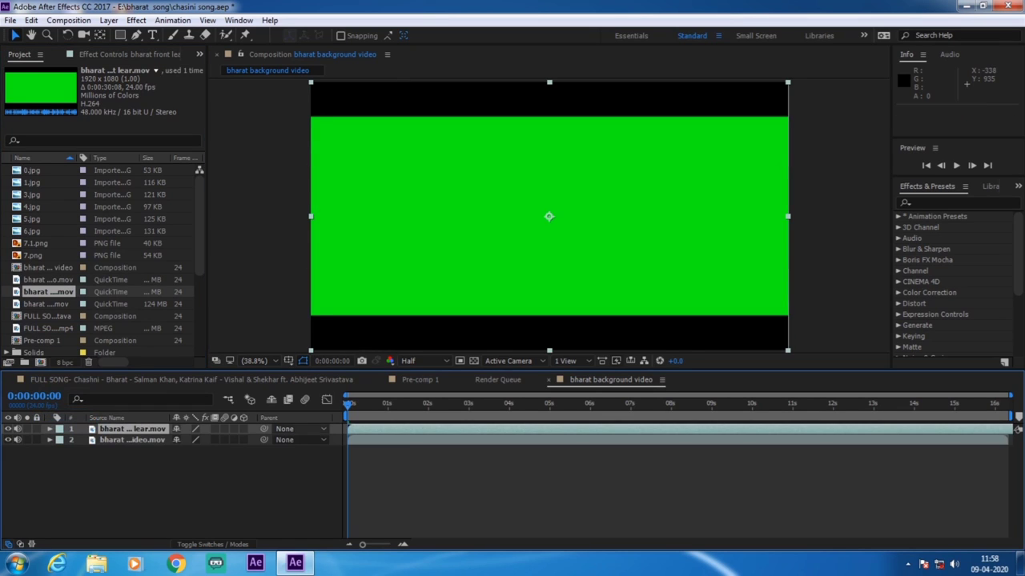
left_click(8, 429)
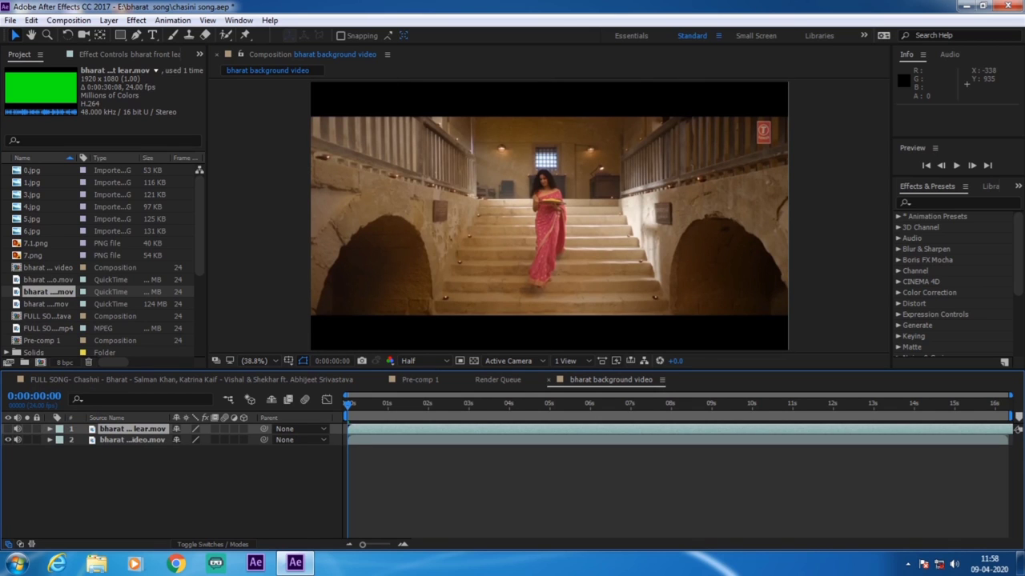
Preview the background video and advance the playhead frame by frame to 0:00:02:11
key("space")
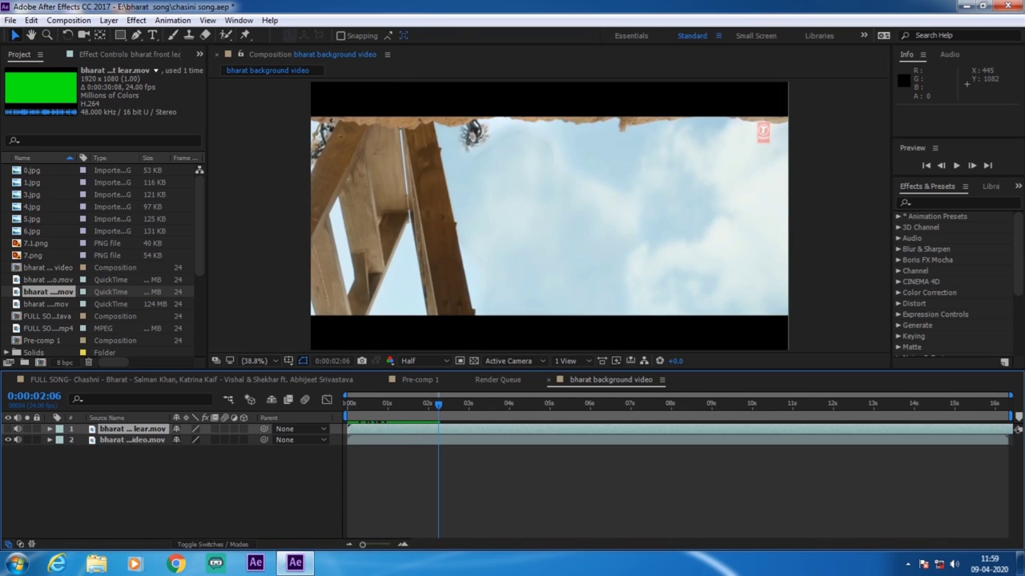
key("Page_Down")
key("Page_Down")
key("Page_Down")
key("Page_Down")
key("Page_Down")
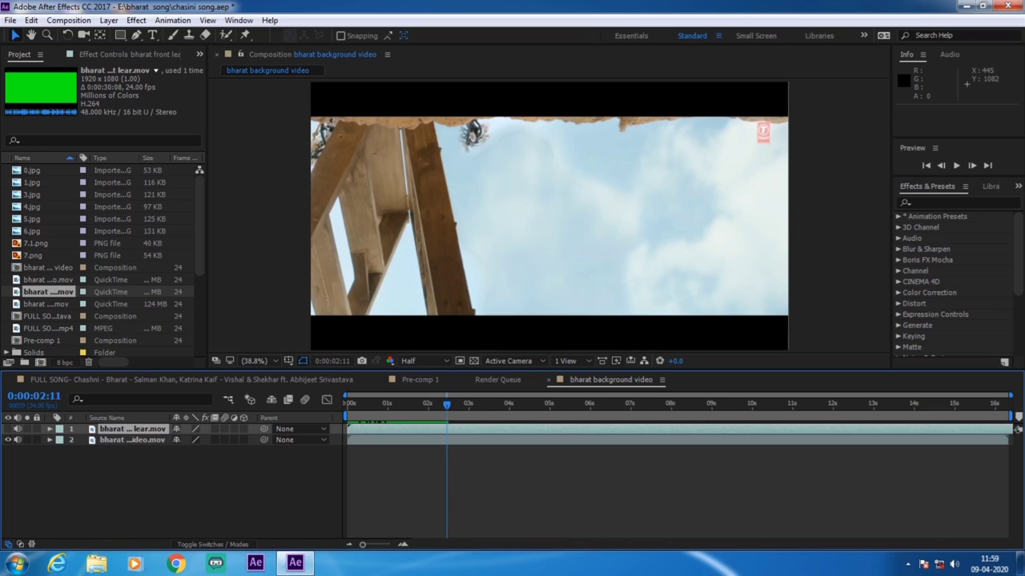
Scrub the background video from 0:00:02:11 to the desert shot and examine it frame by frame up to 0:00:11:00
left_click_drag(446, 404, 455, 404)
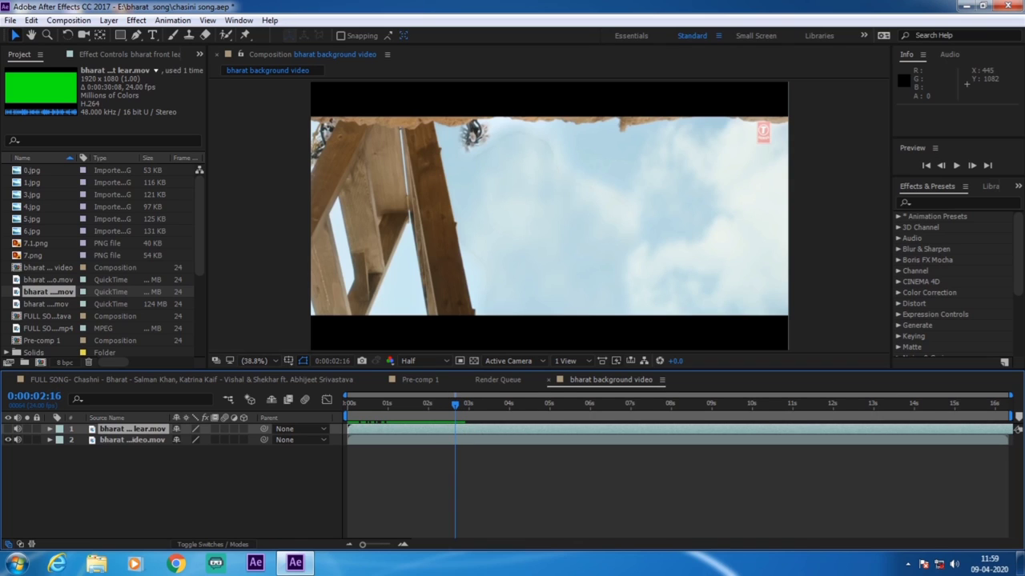
left_click_drag(456, 404, 769, 404)
mouse_move(775, 406)
left_mouse_down()
mouse_move(786, 406)
mouse_move(725, 406)
mouse_move(769, 406)
left_mouse_up()
key("Page_Down")
key("Page_Down")
key("Page_Down")
key("Page_Down")
key("Page_Down")
key("Page_Down")
key("Page_Down")
key("Page_Down")
key("Page_Down")
key("Page_Down")
key("Page_Down")
key("Page_Down")
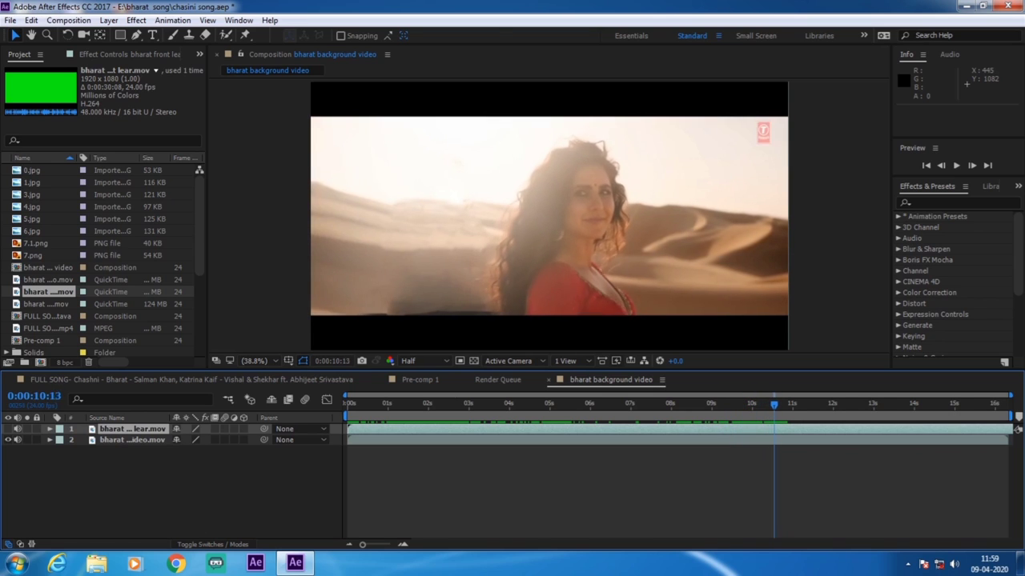
key("Page_Down")
key("Page_Down")
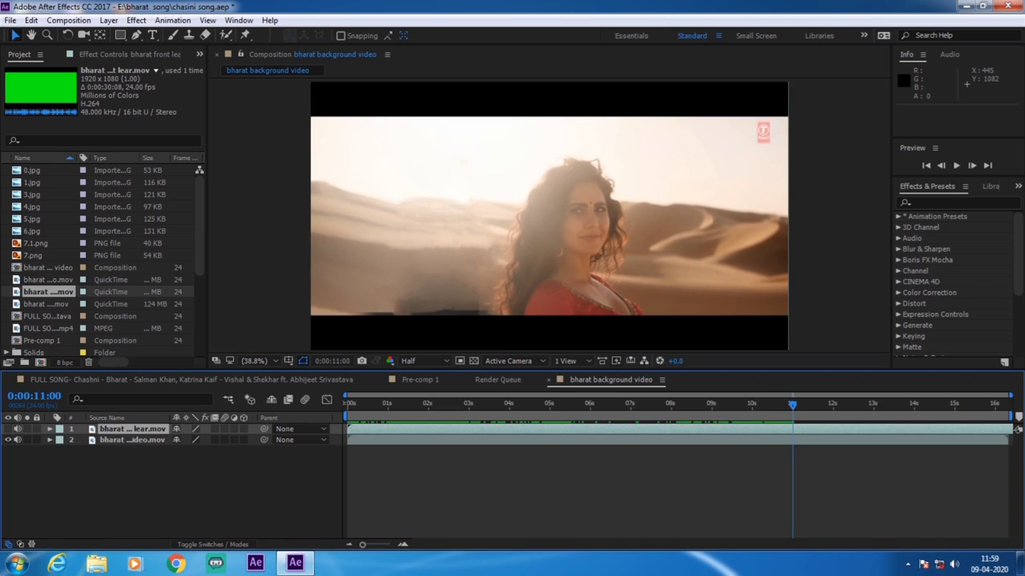
left_click_drag(792, 406, 762, 406)
Return to the start of the composition and preview the background video up to 0:00:02:03
key("Home")
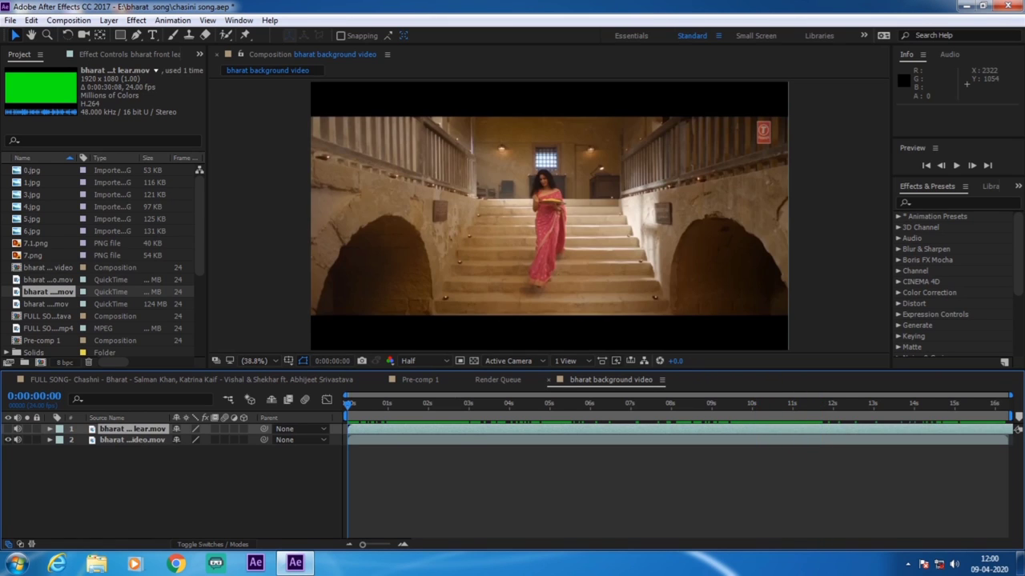
key("space")
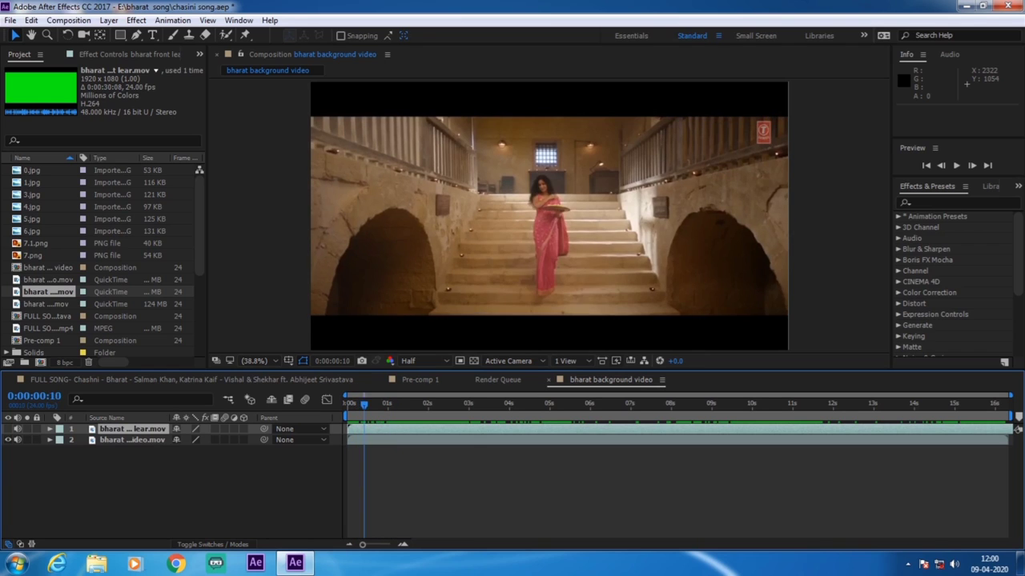
key("space")
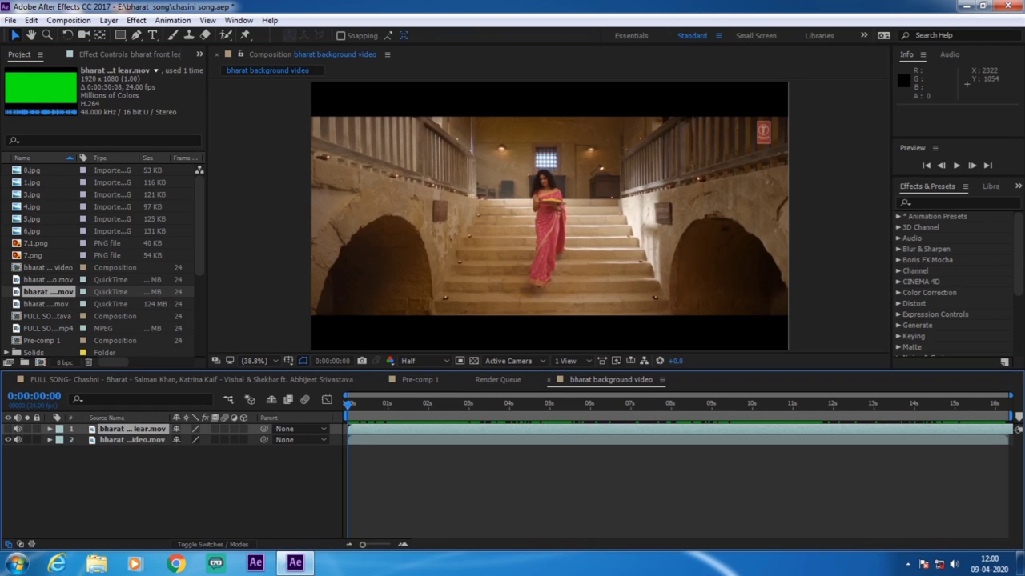
key("space")
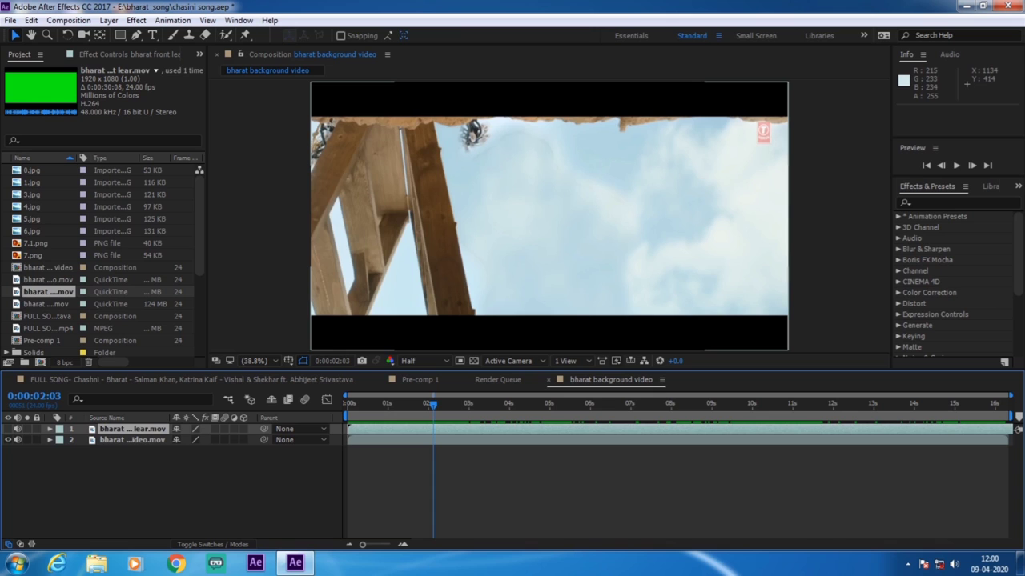
Copy the VID clip layers and the White Solid layers from the FULL SONG- Chashni composition
left_click(191, 380)
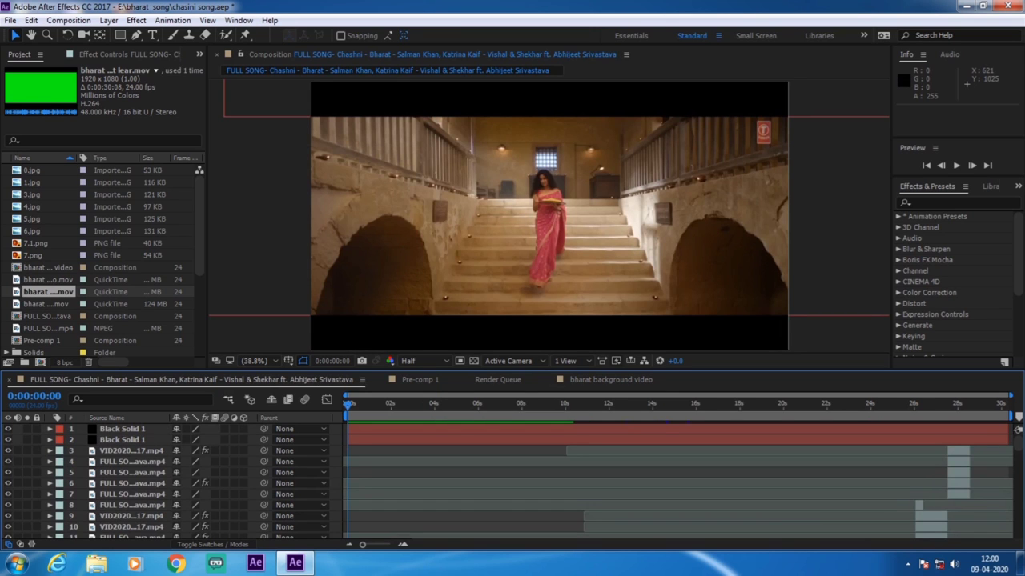
scroll(560, 480, "down", 6)
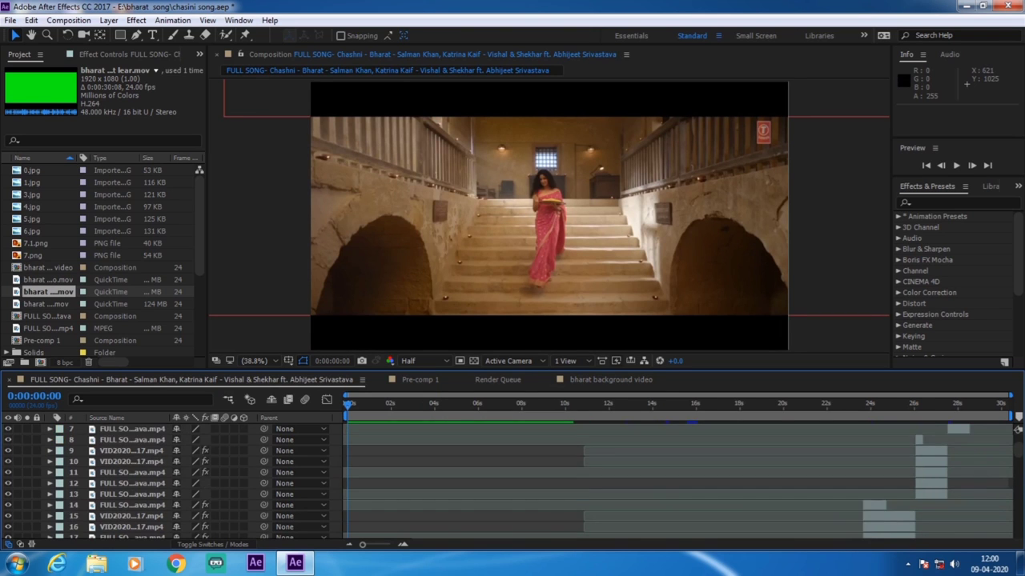
scroll(680, 480, "down", 18)
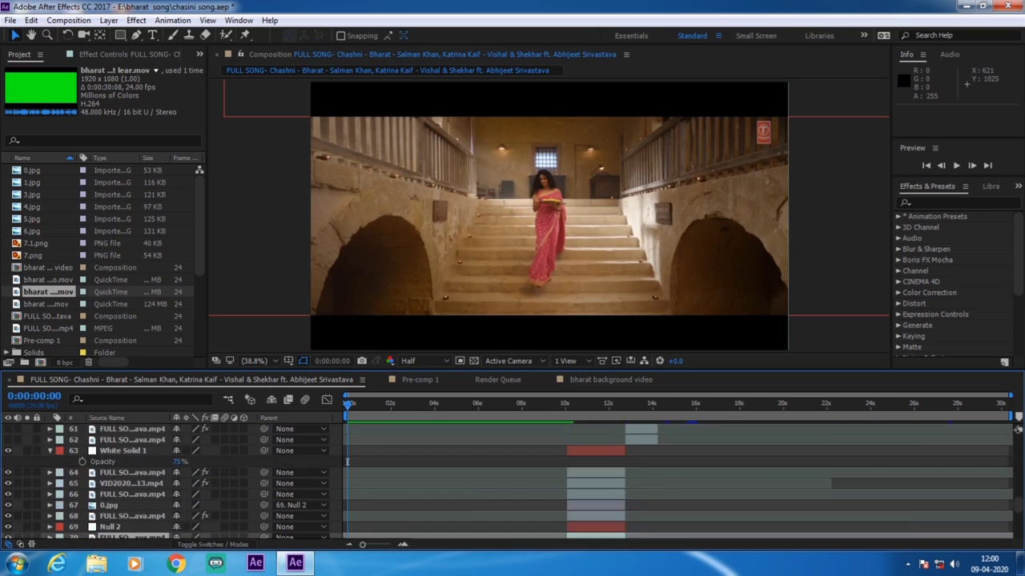
scroll(680, 480, "down", 2)
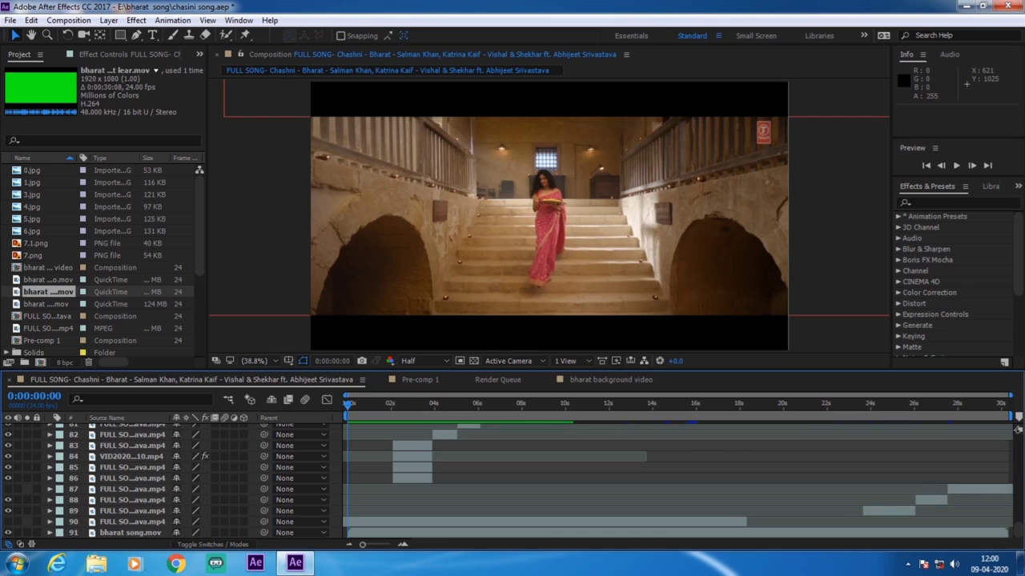
left_click(412, 445)
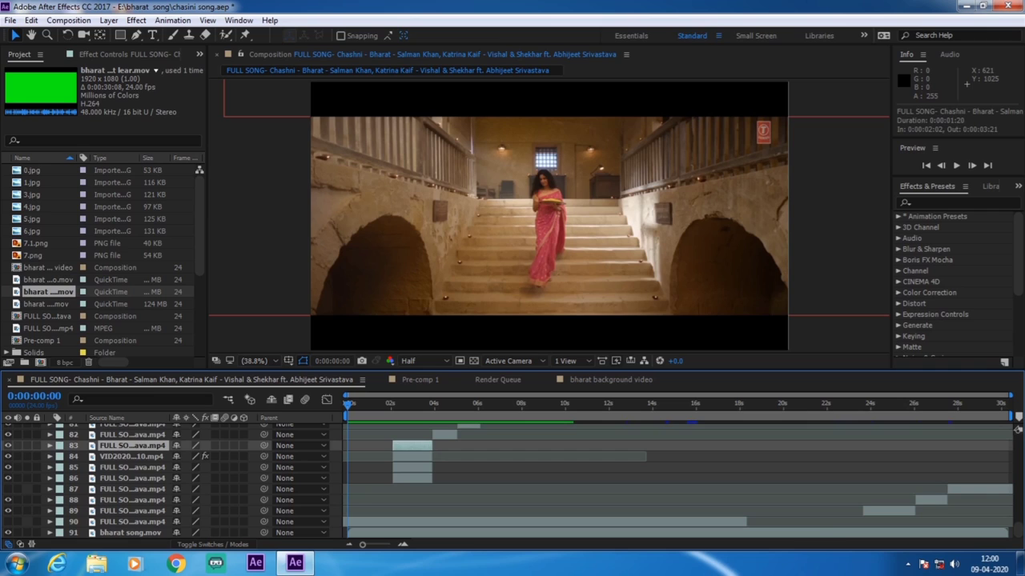
left_click(412, 457)
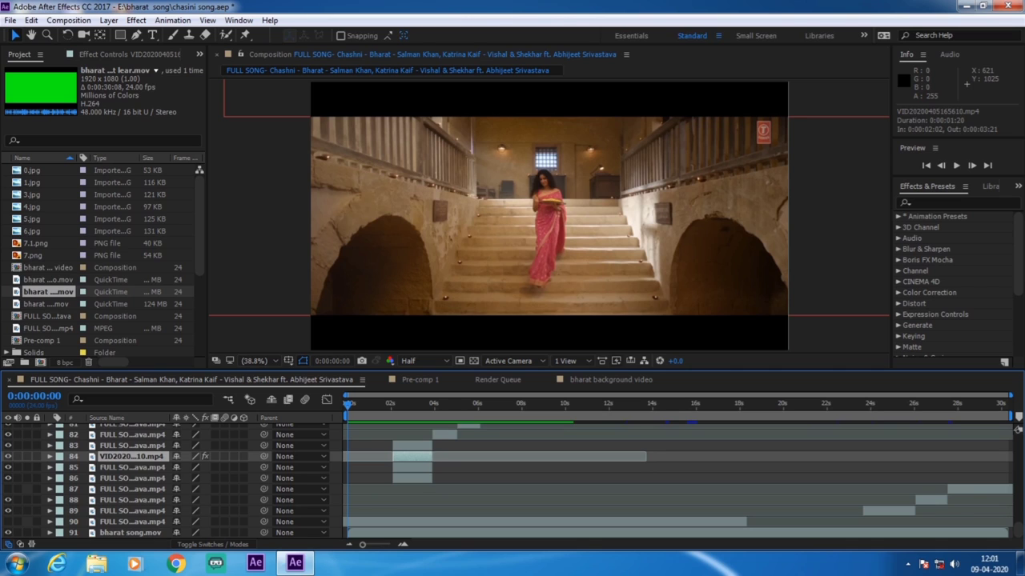
scroll(513, 481, "up", 2)
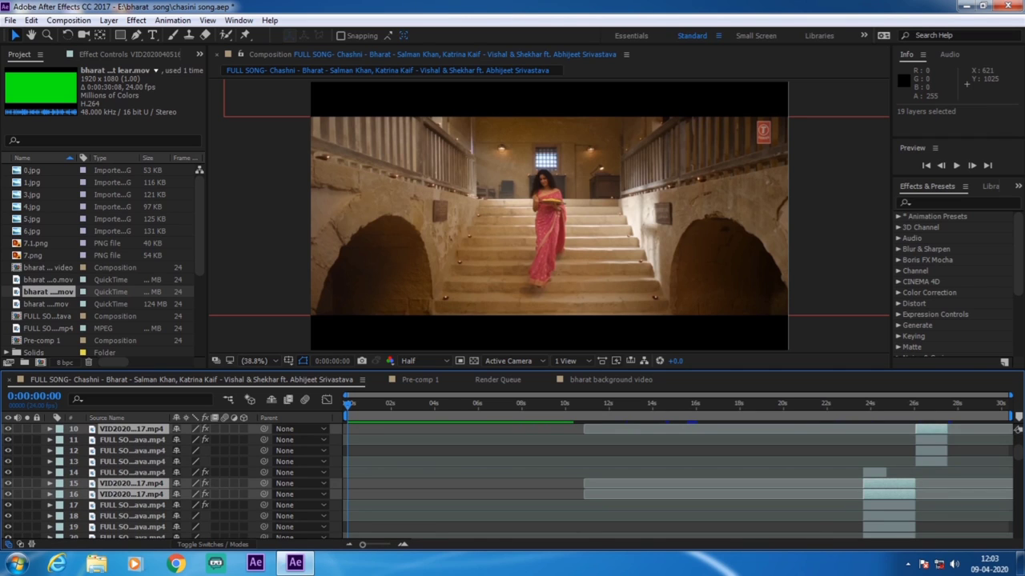
scroll(513, 480, "up", 6)
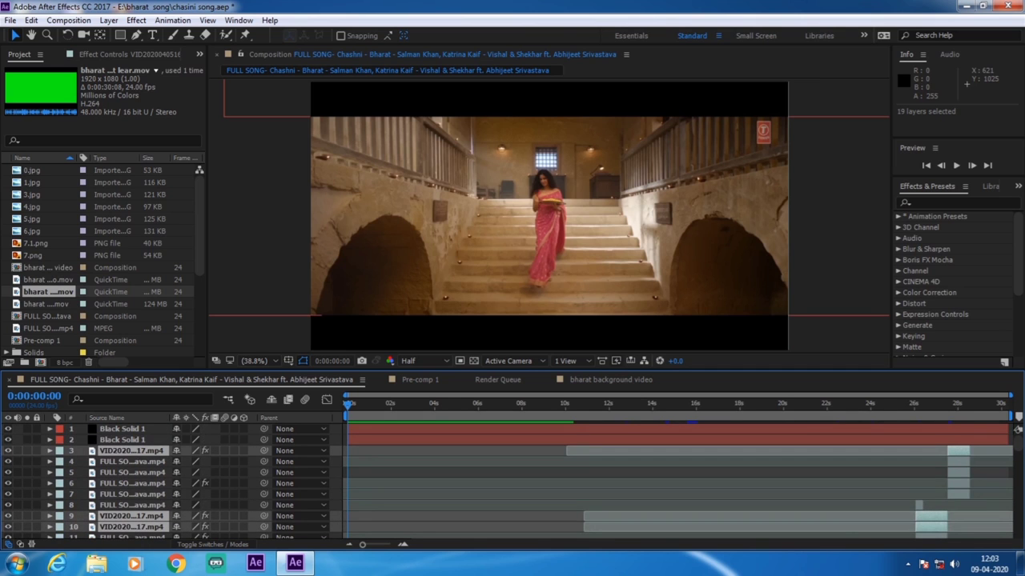
left_click(31, 20)
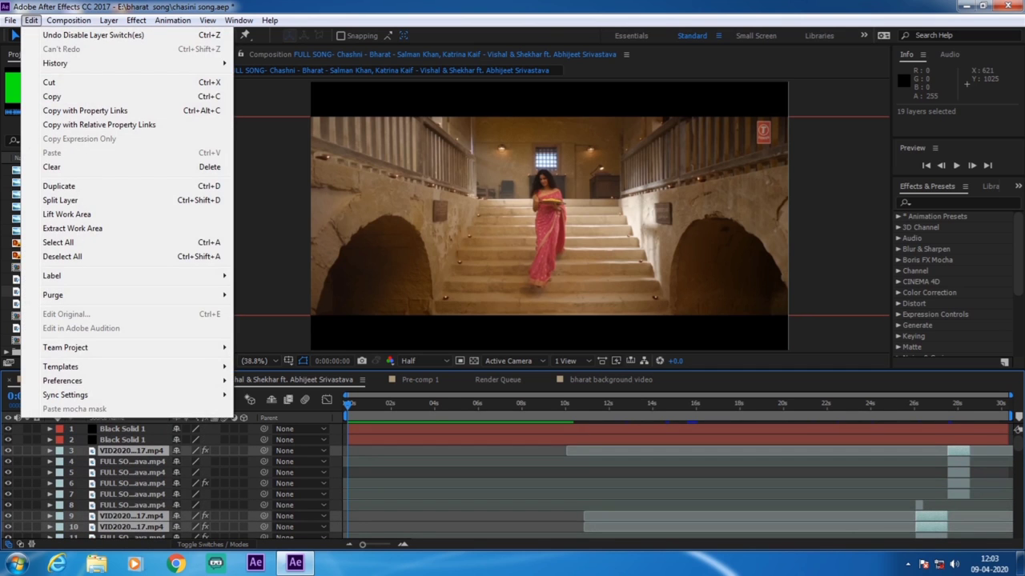
left_click(51, 96)
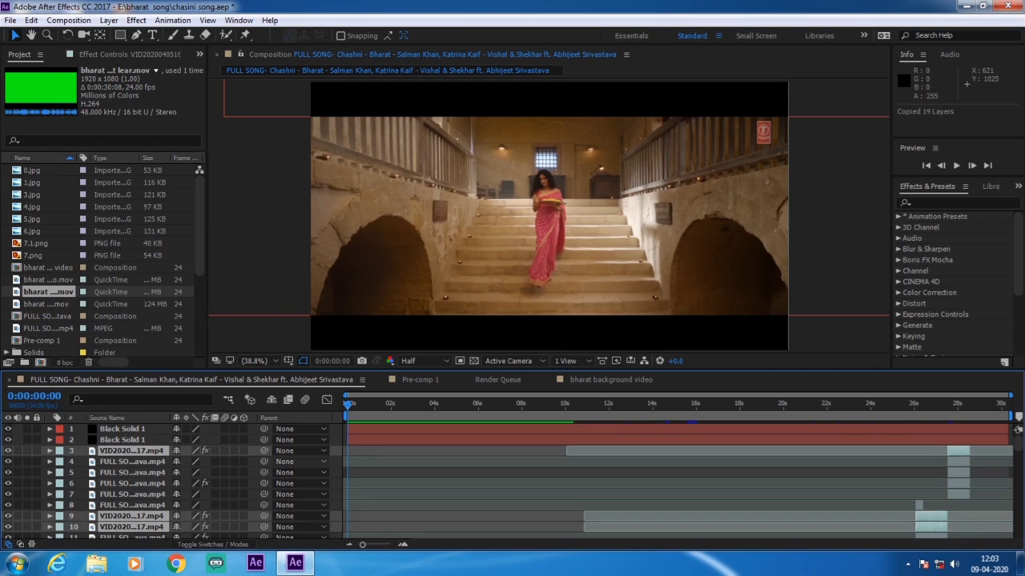
Paste the copied layers into the bharat background video composition at 0:00:00:00
left_click(611, 380)
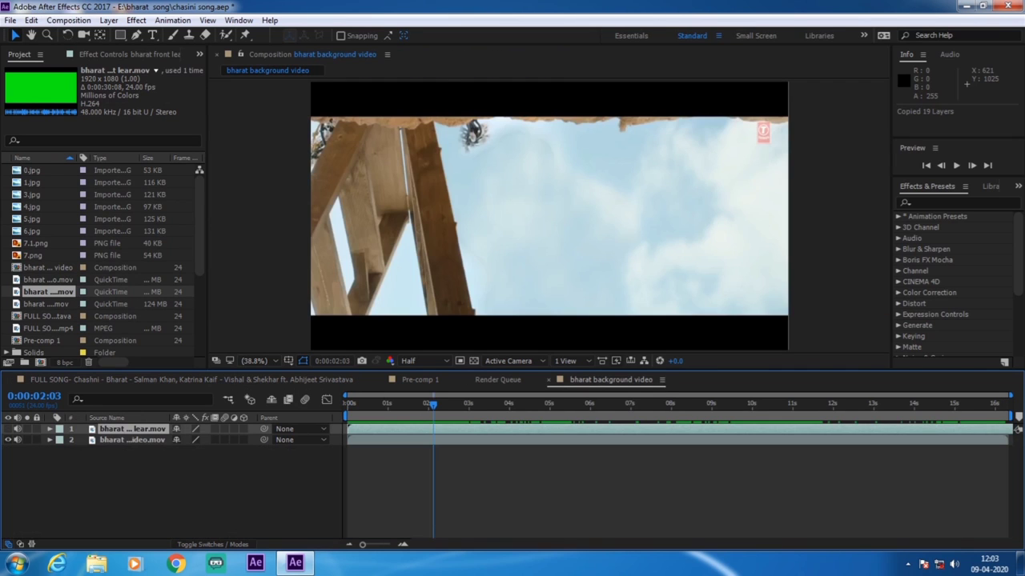
key("Home")
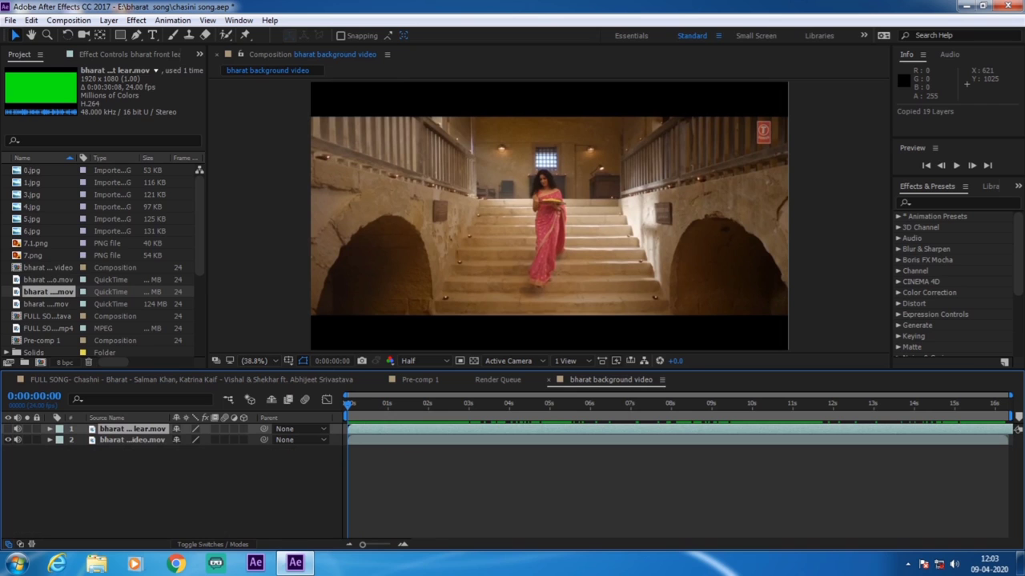
left_click(31, 20)
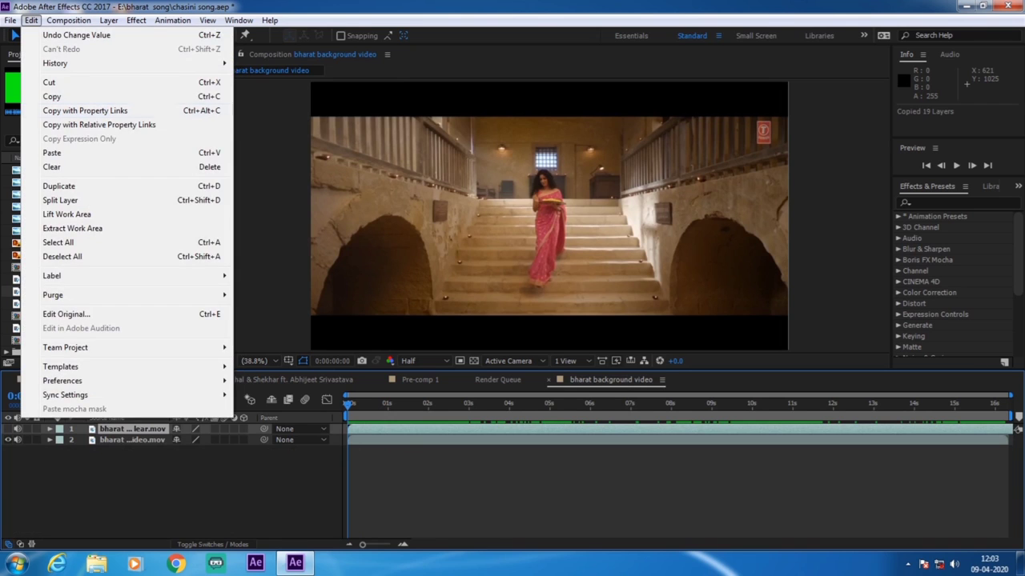
left_click(48, 153)
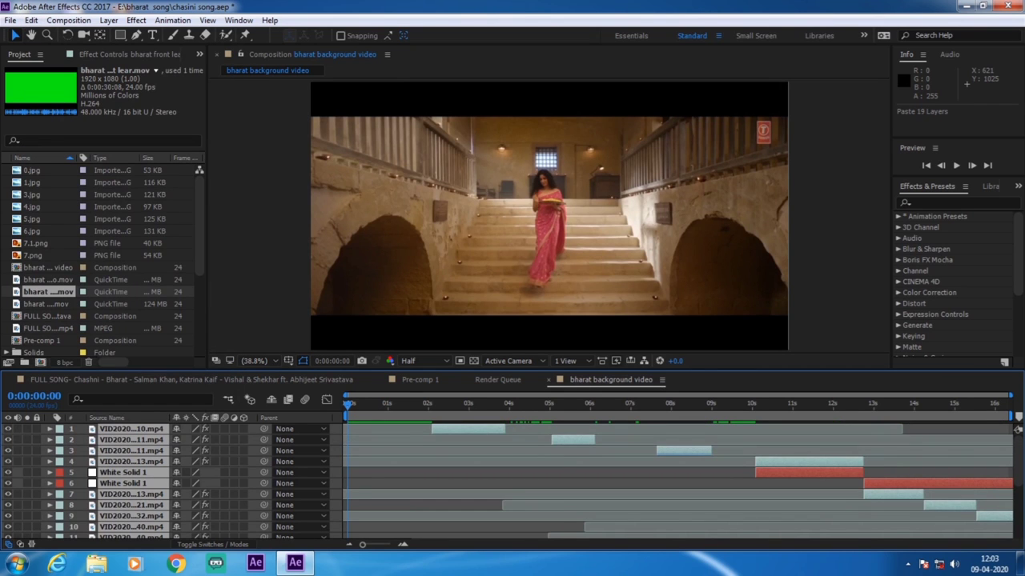
Preview the pasted clips up to 0:00:02:03 and show the mask of the first VID clip, VID...10.mp4
key("space")
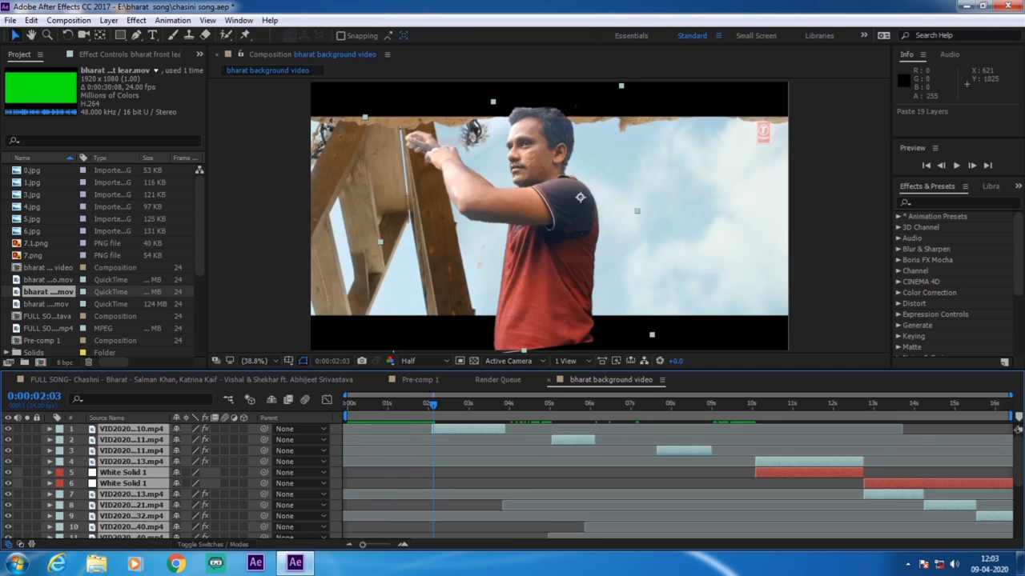
key("ctrl+a")
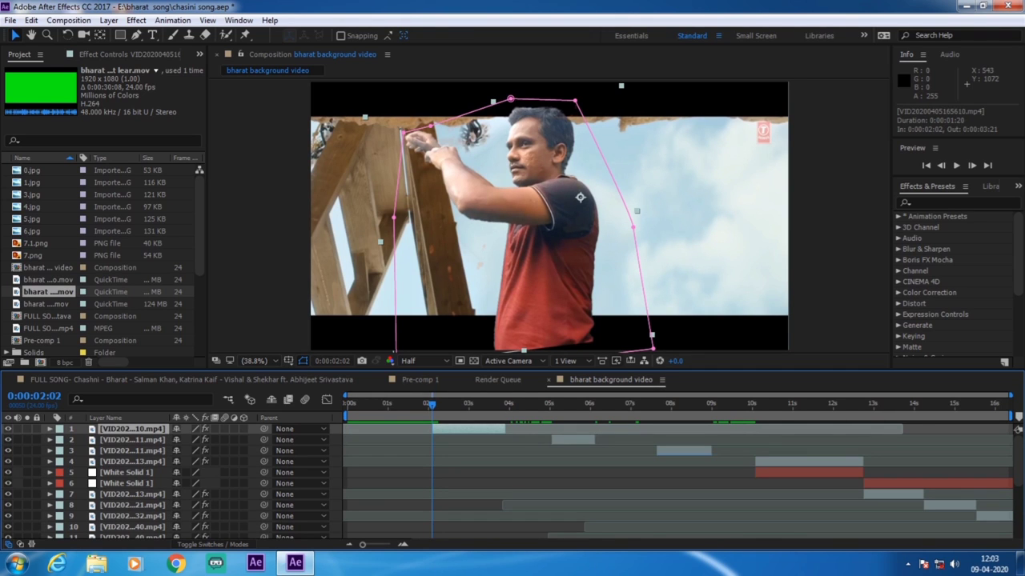
key("m")
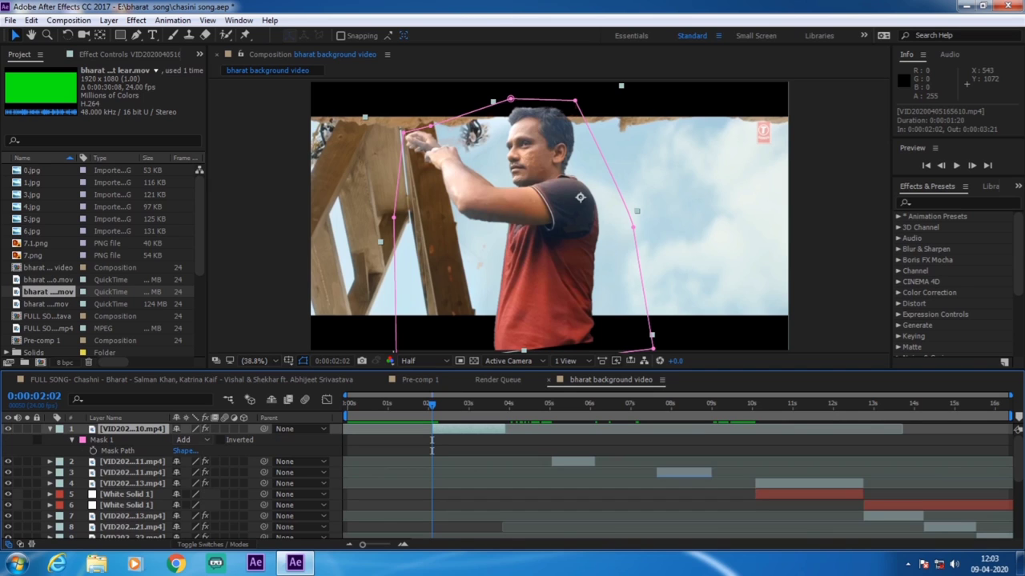
Set the first VID clip's Mask 1 mode to None and switch off its Keylight (1.2) effect
left_click(183, 439)
left_click(198, 453)
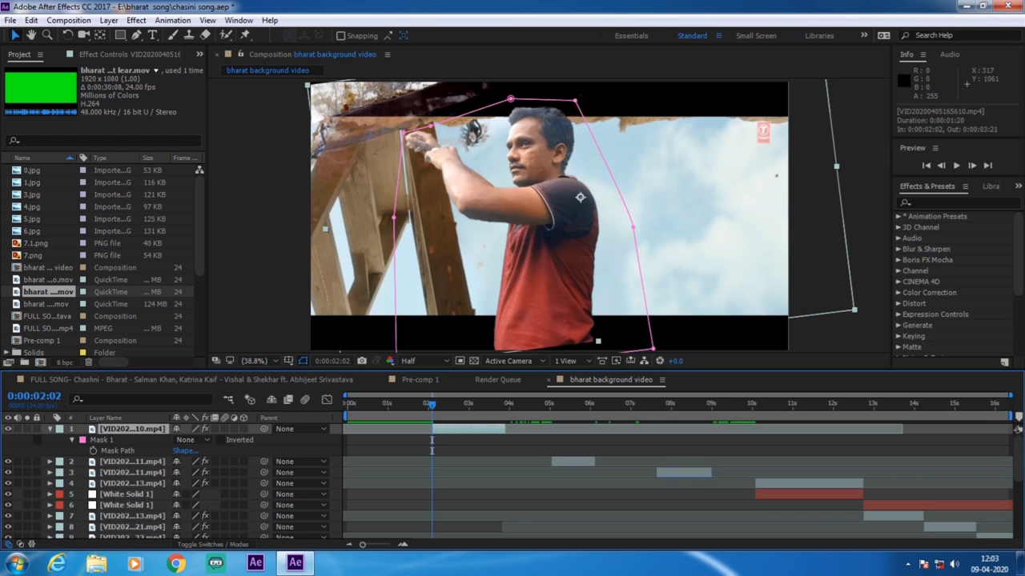
key("F3")
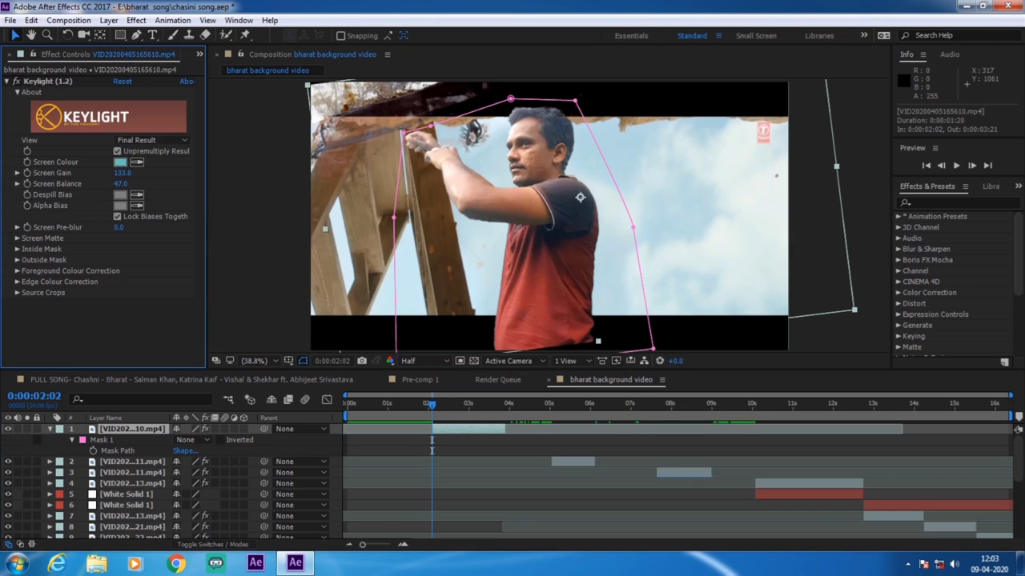
left_click(16, 80)
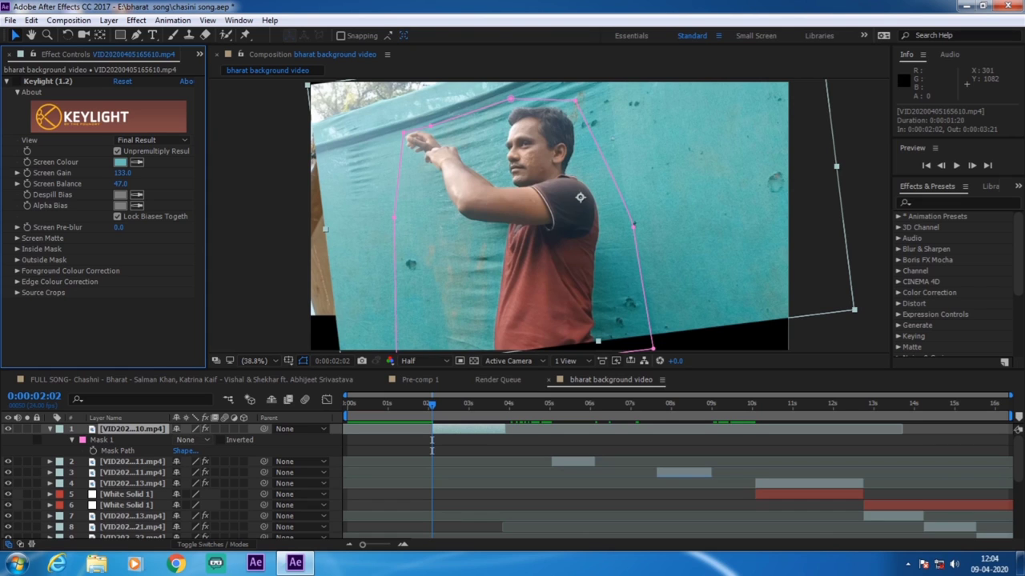
Restore the first VID clip's Mask 1 mode to Add and switch its Keylight (1.2) effect back on
left_click(187, 439)
left_click(200, 469)
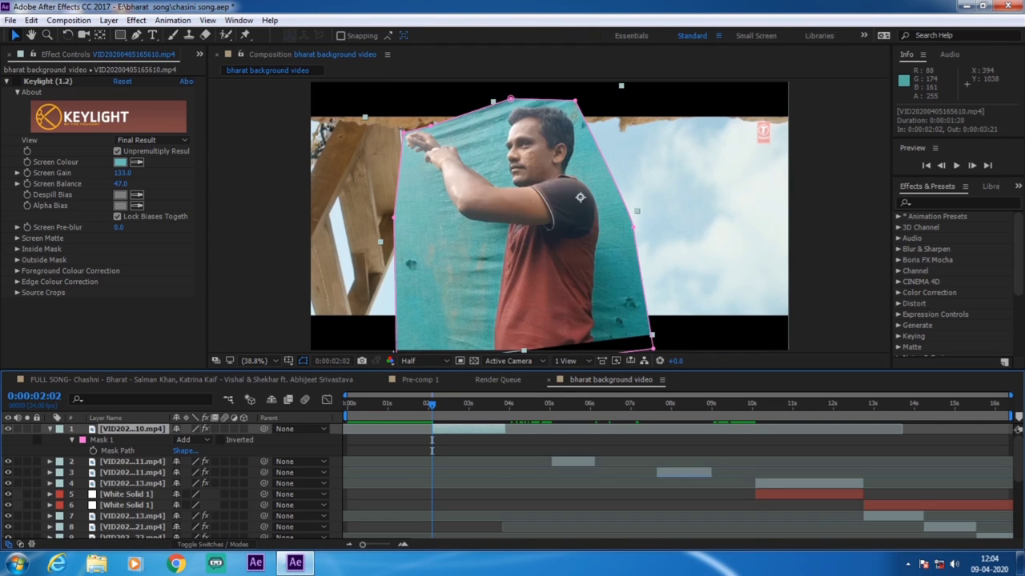
left_click(17, 82)
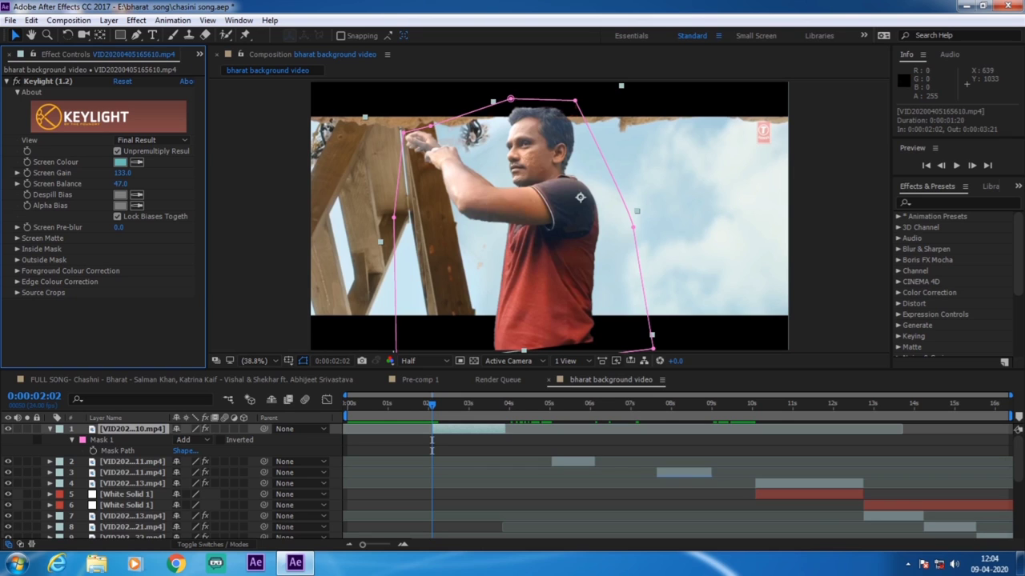
Preview the composited desert shots from about 0:00:09:15 to 0:00:12:21
key("space")
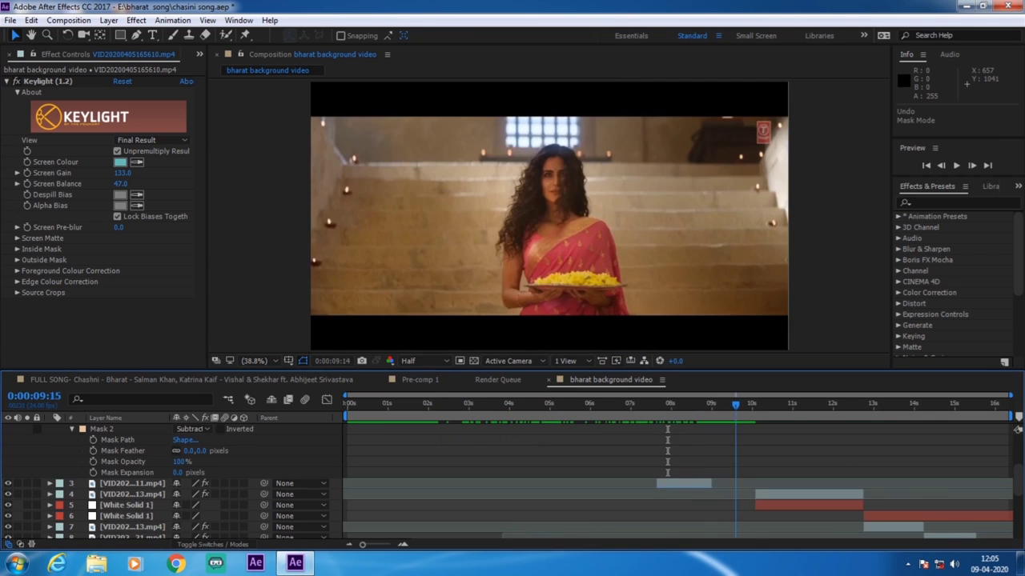
key("space")
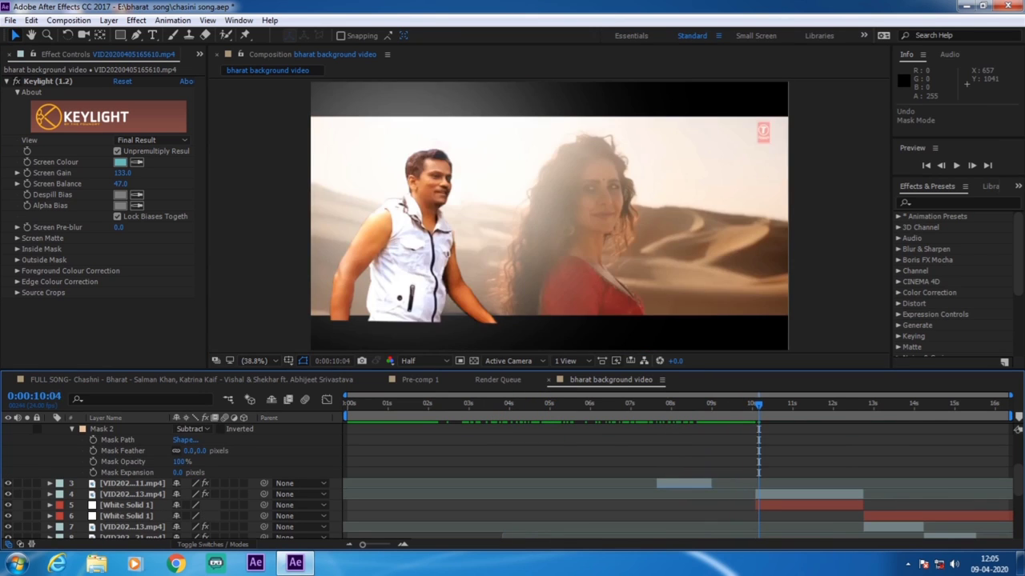
key("space")
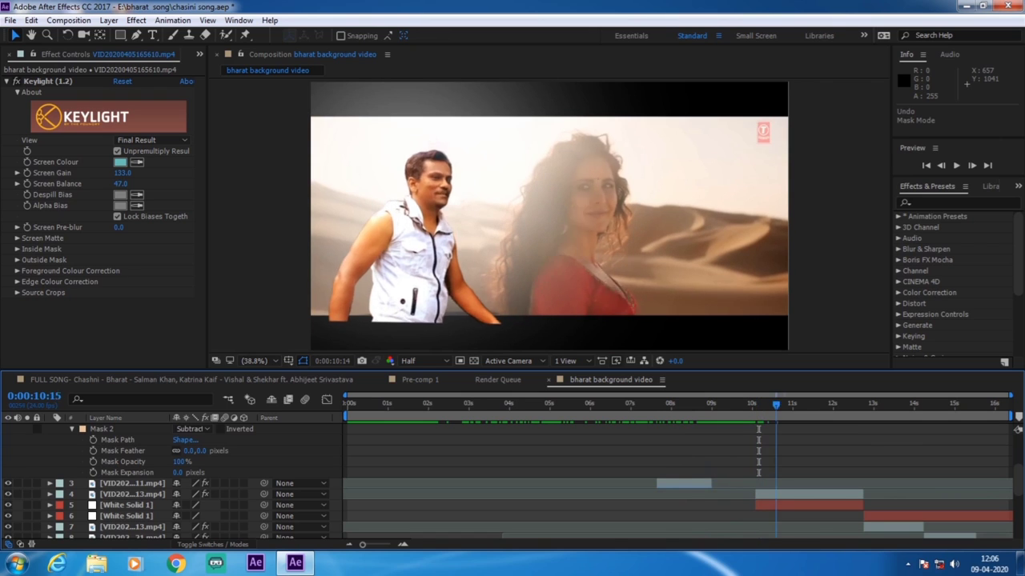
key("space")
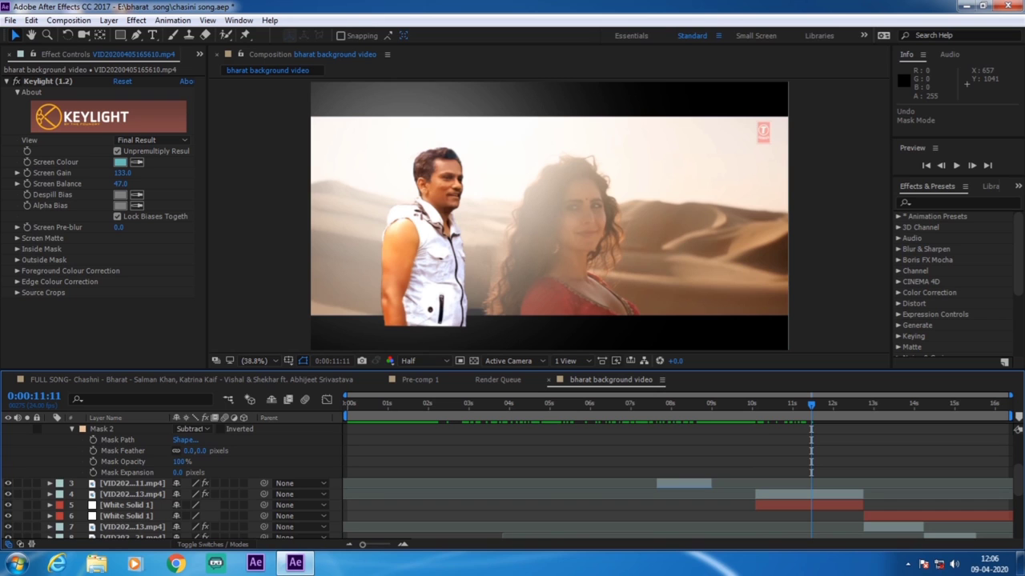
key("space")
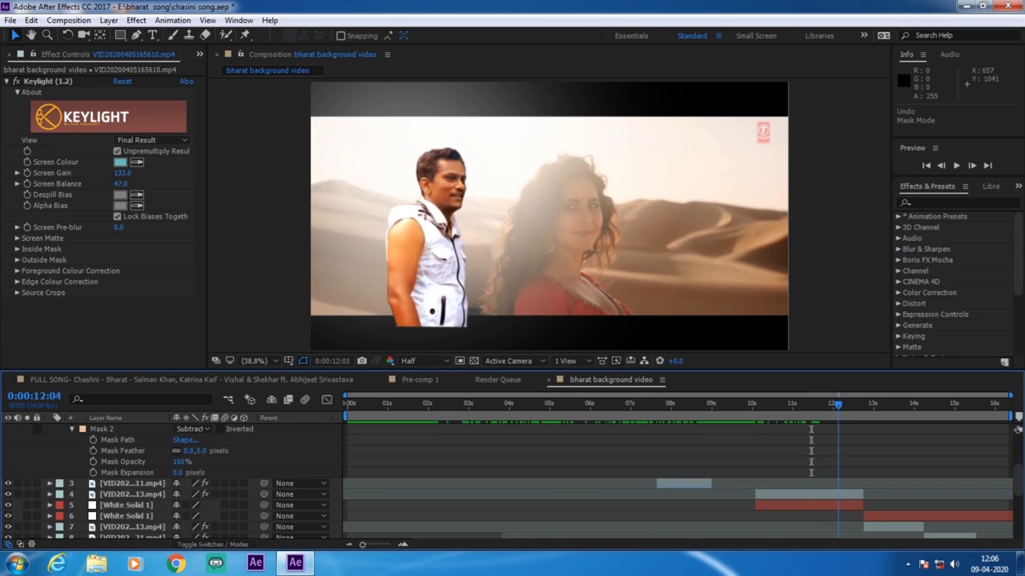
key("space")
key("Page_Down")
key("Page_Down")
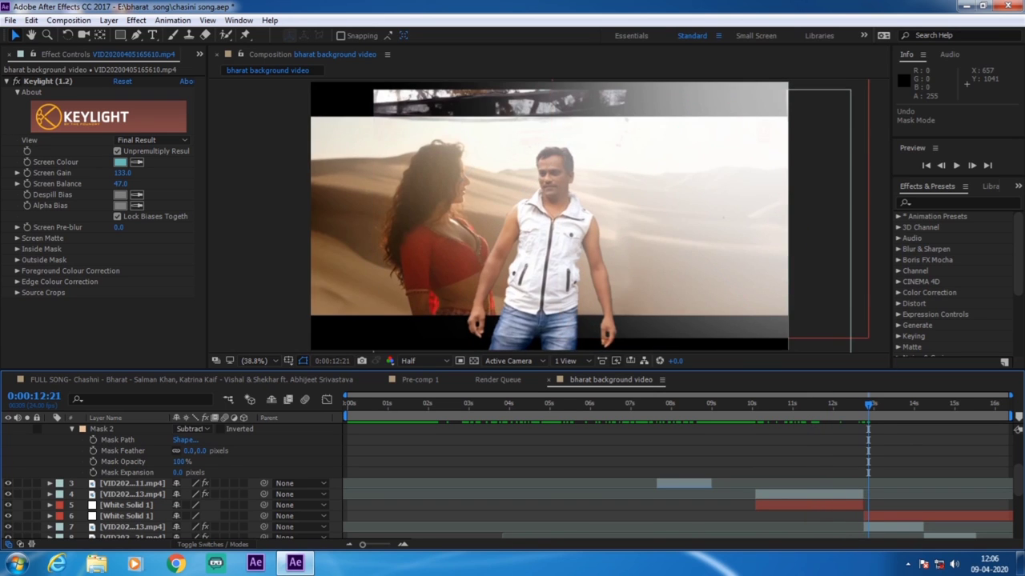
Play the desert shot from 0:00:12:21, return to 0:00:00:00 and collapse the properties of the top two VID clips
key("space")
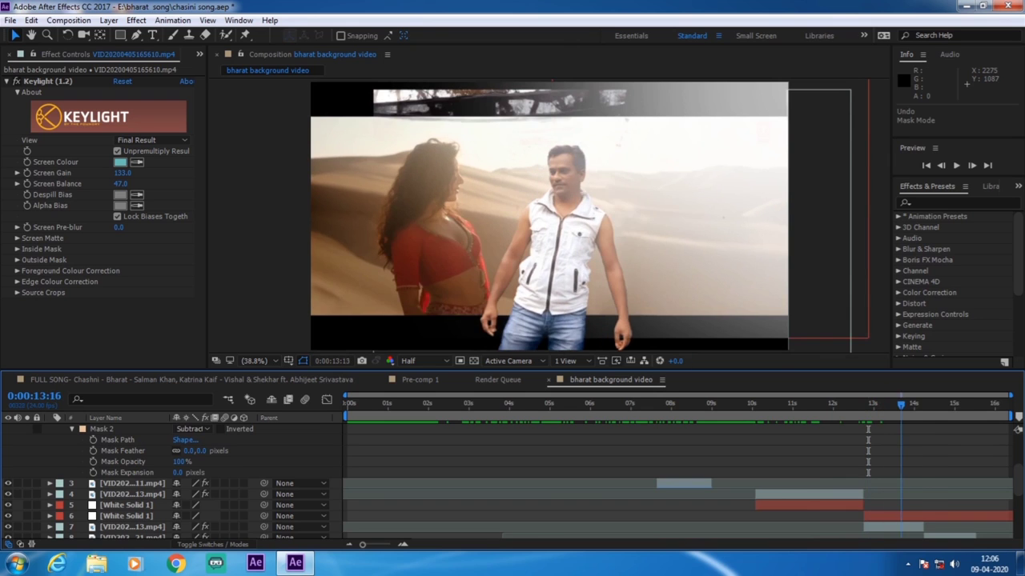
left_click_drag(387, 405, 347, 405)
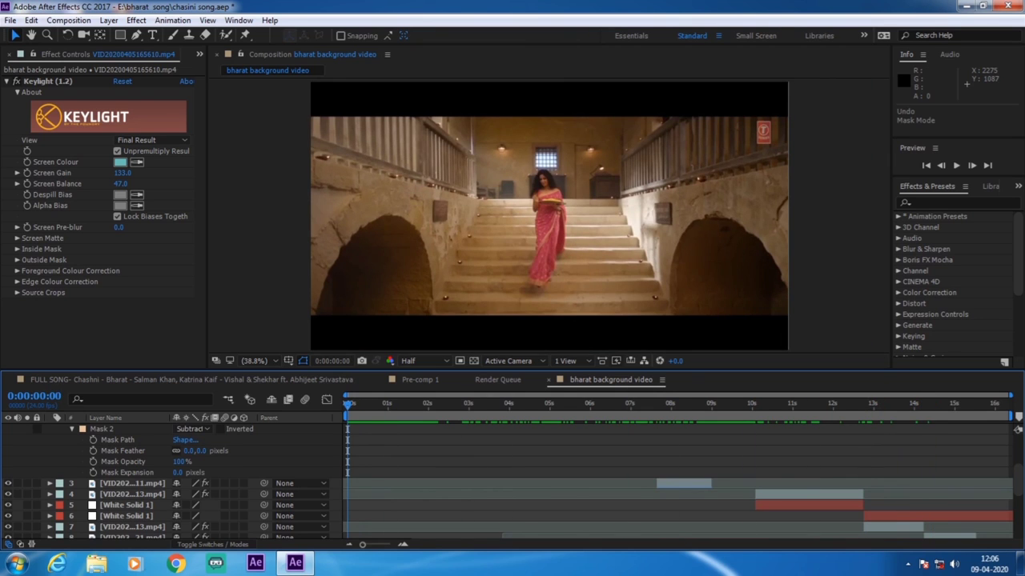
scroll(176, 480, "up", 2)
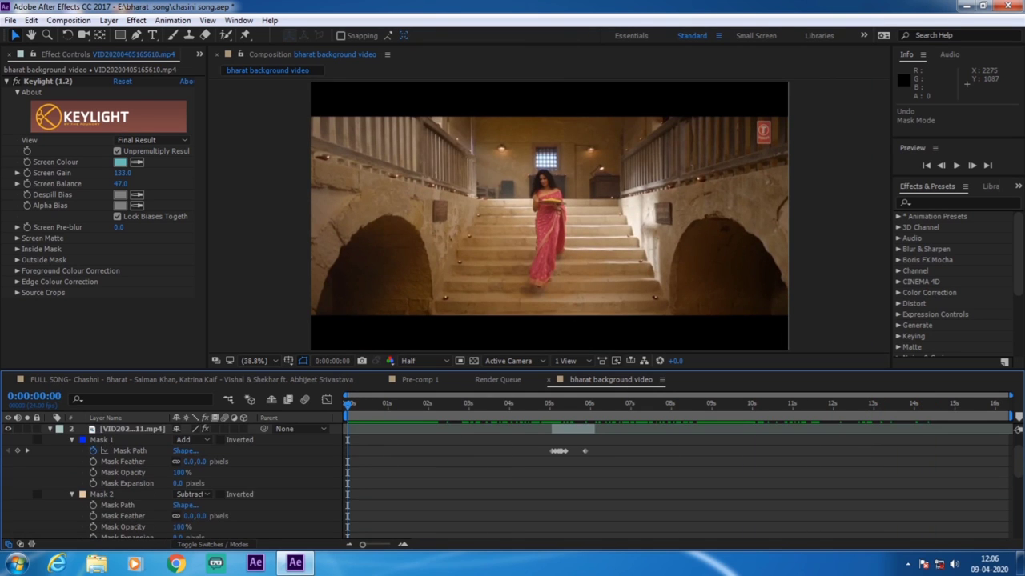
left_click(50, 429)
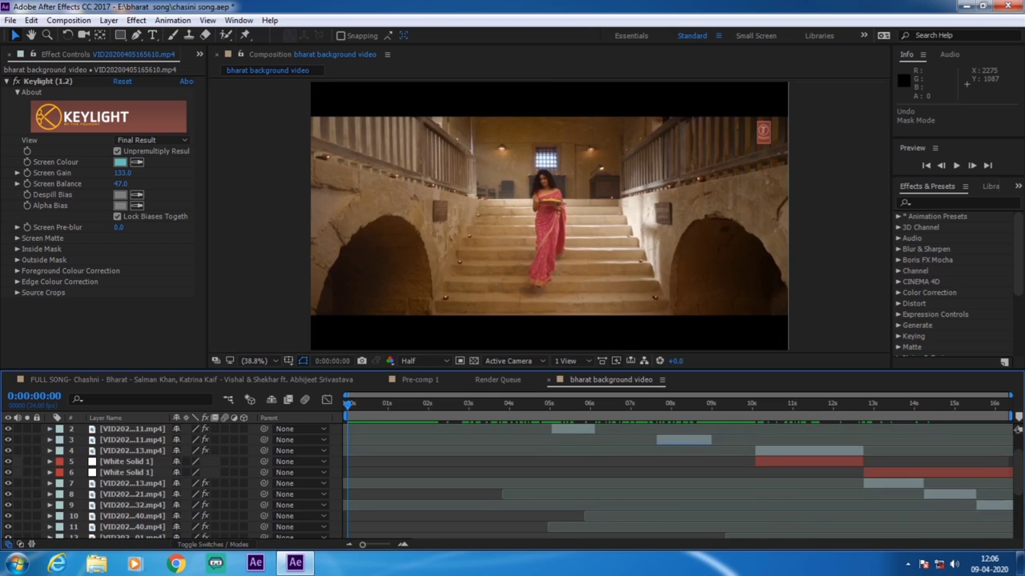
scroll(176, 480, "up", 1)
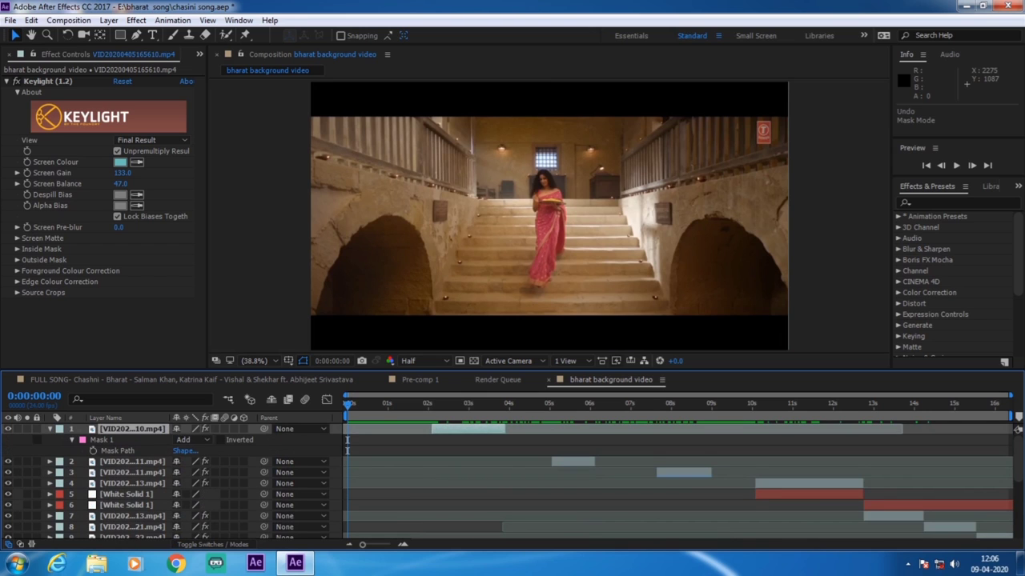
left_click(50, 429)
Move the bharat front lear.mov layer to the top of the layer stack
scroll(512, 480, "down", 5)
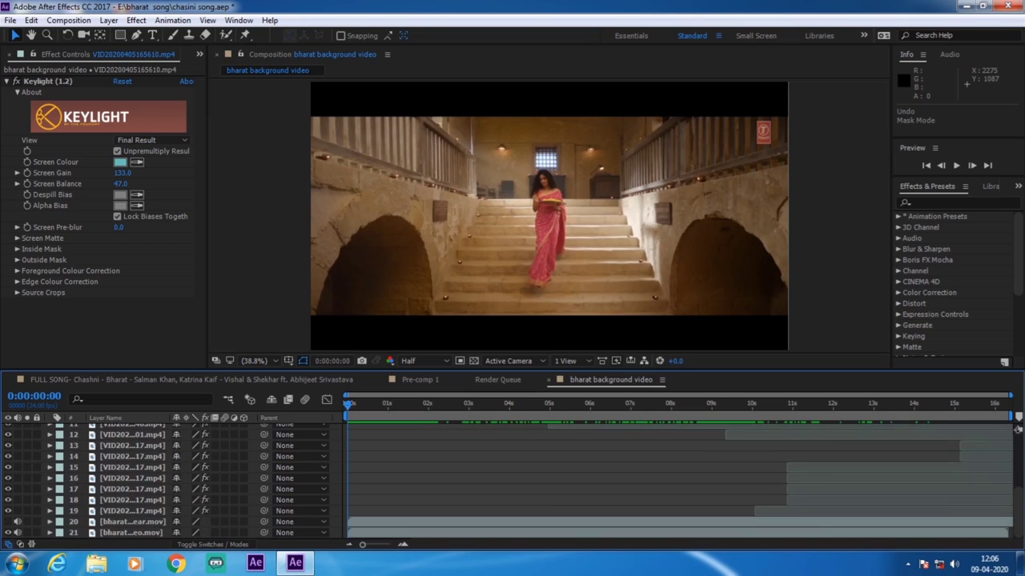
left_click(132, 522)
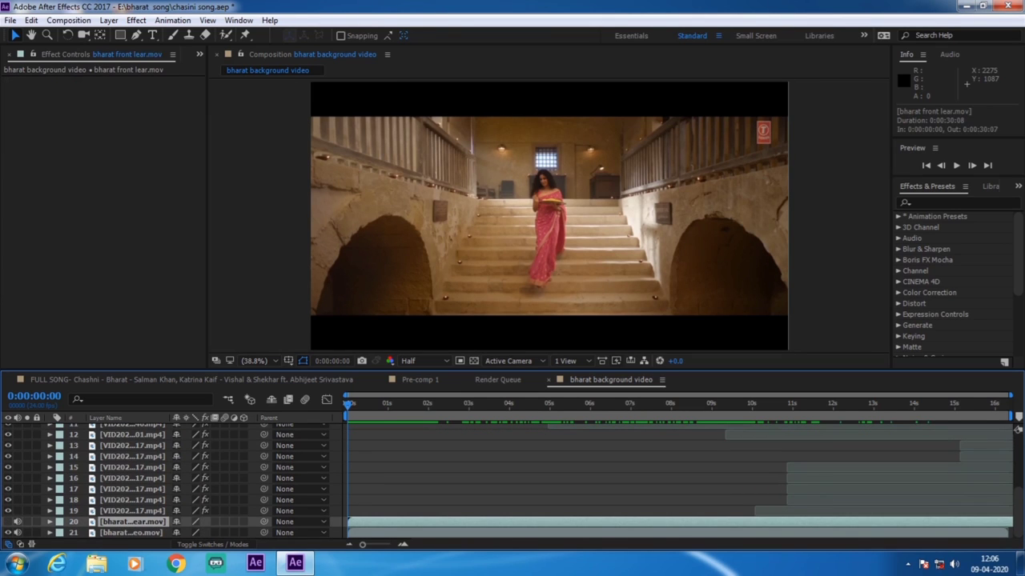
left_click_drag(133, 522, 132, 429)
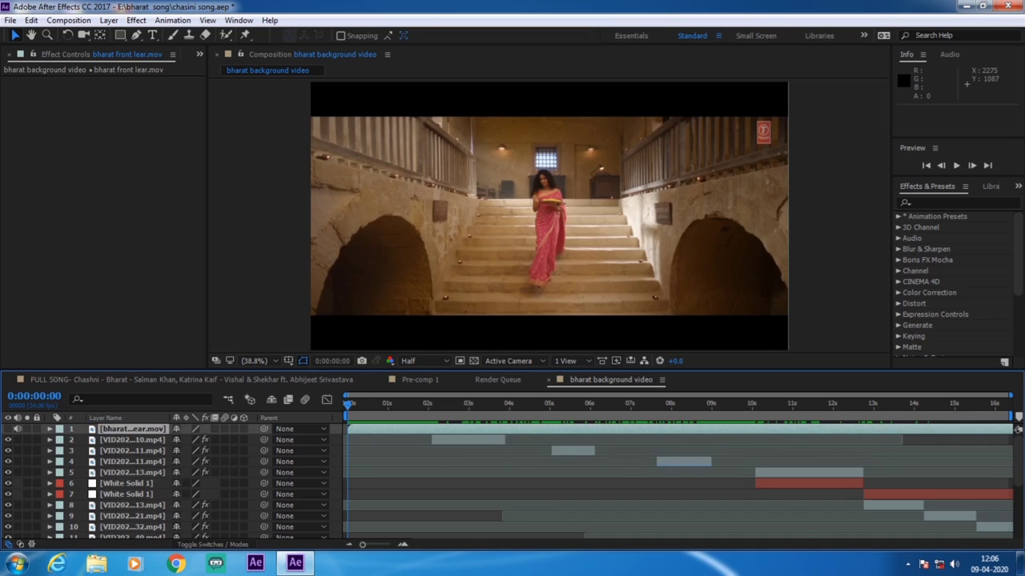
Make the bharat front lear.mov layer visible and preview it from the start to about 0:00:02:19
scroll(160, 478, "down", 3)
scroll(514, 481, "down", 1)
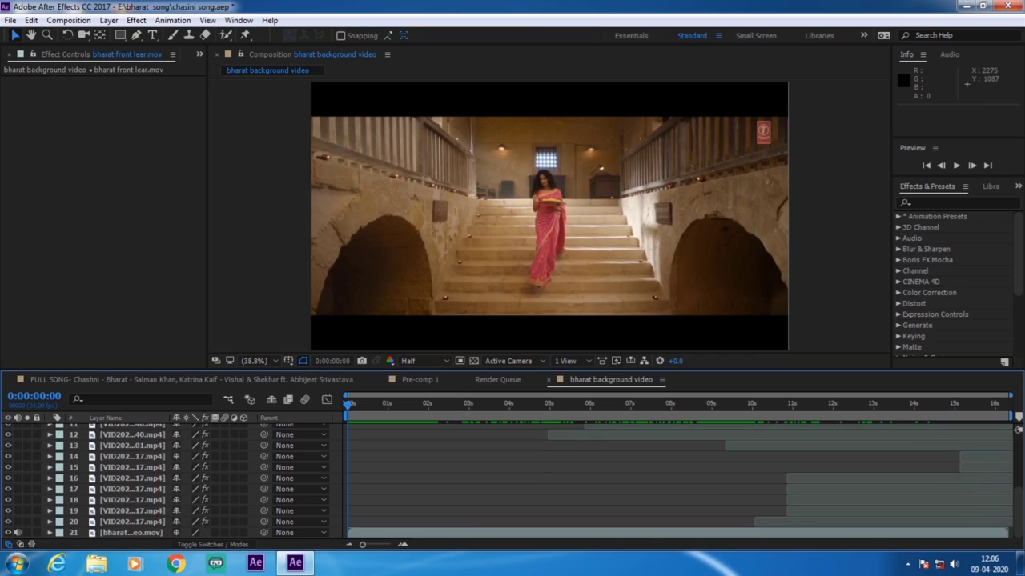
scroll(176, 480, "up", 4)
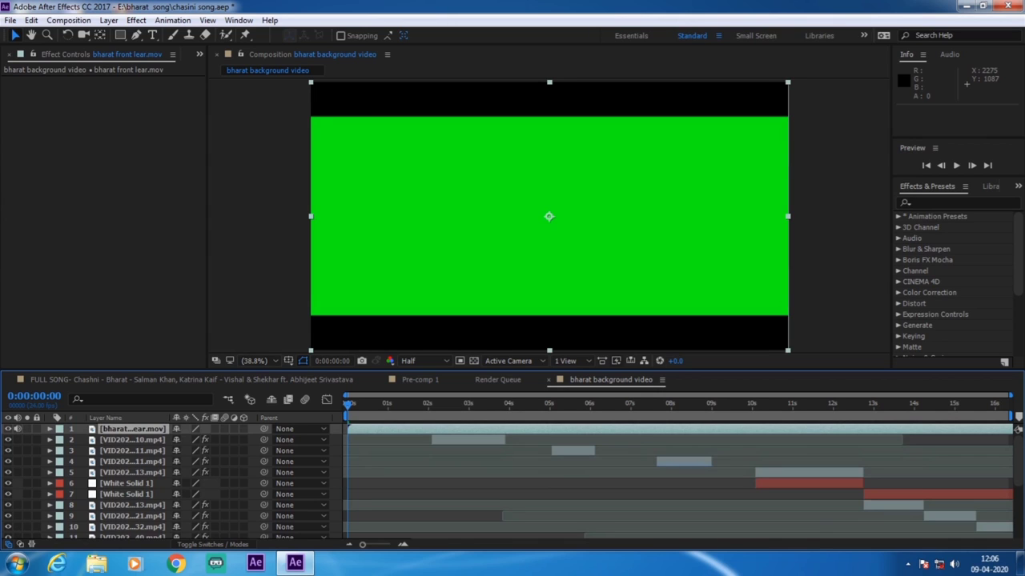
key("space")
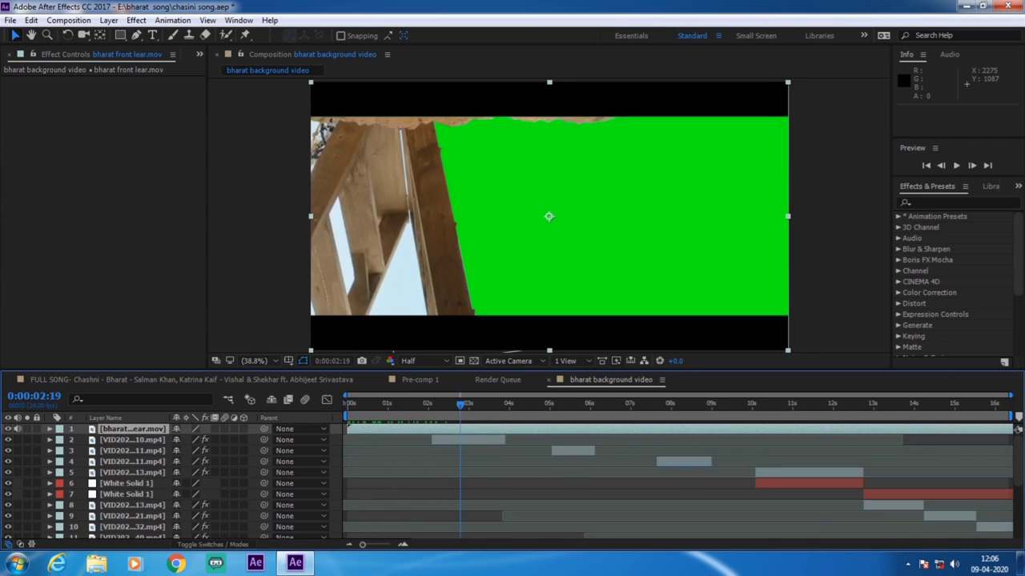
key("space")
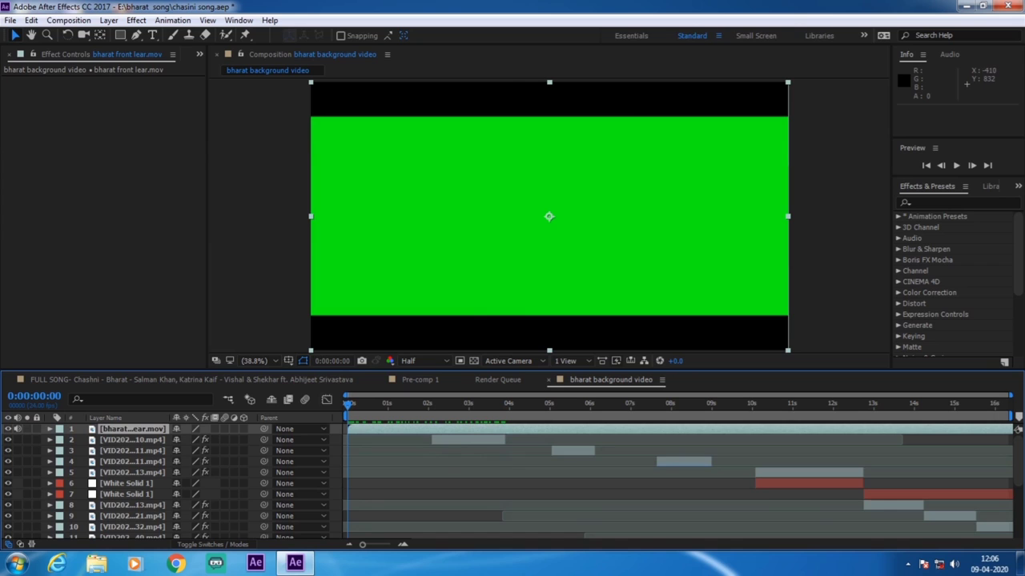
Apply Keylight (1.2) to bharat front lear.mov and sample its green background as the Screen Colour
left_click(136, 20)
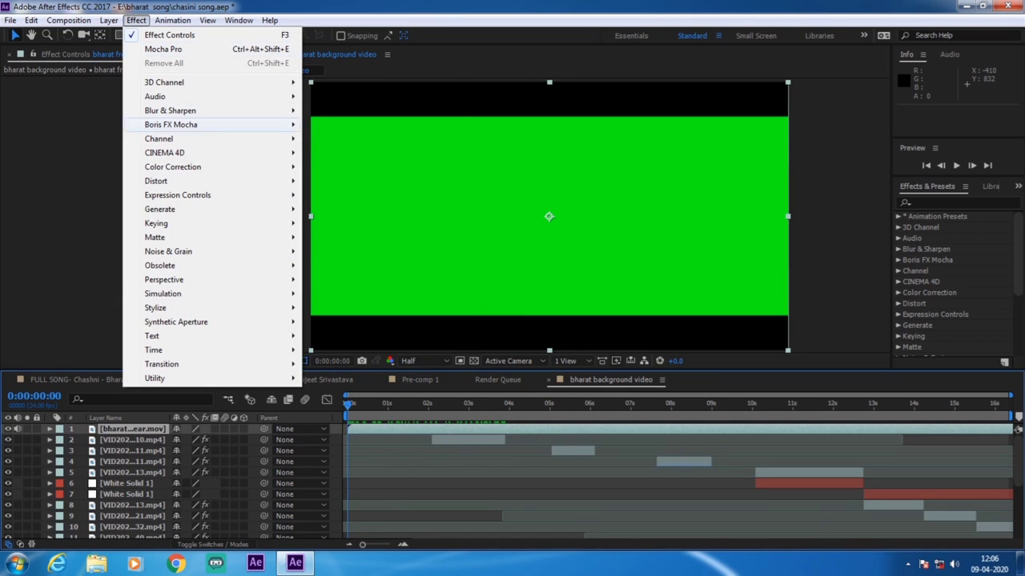
mouse_move(160, 223)
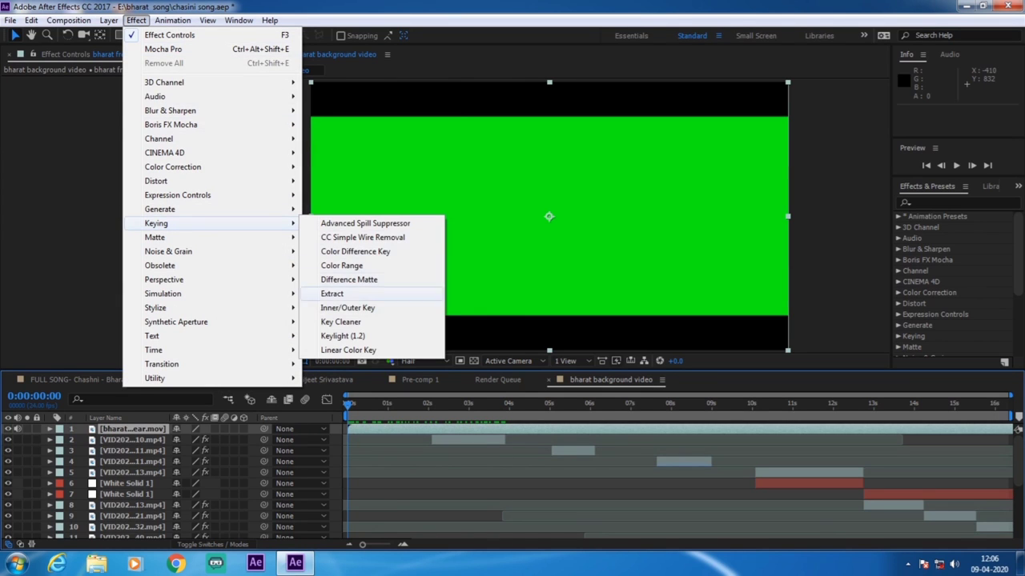
left_click(342, 336)
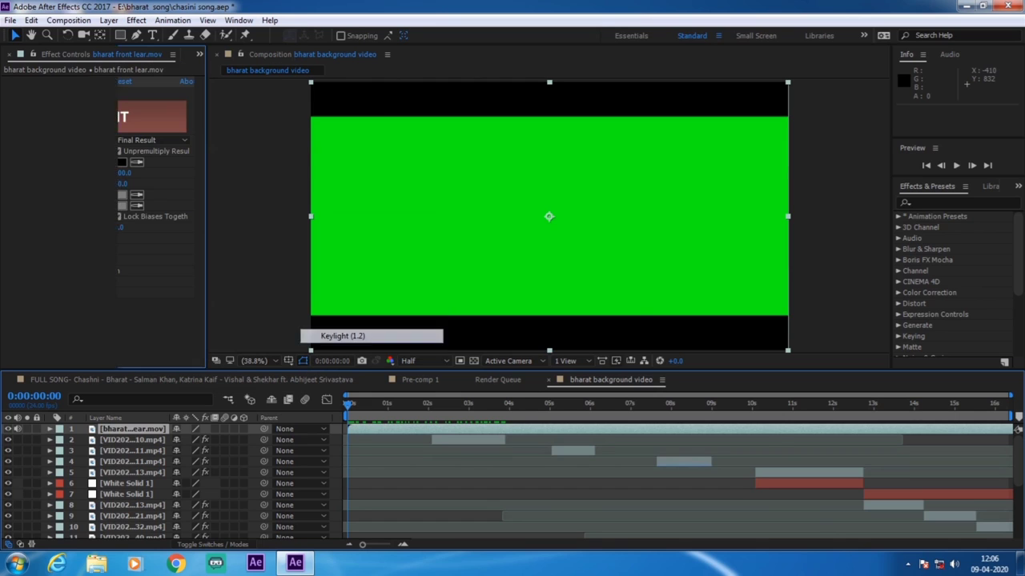
left_click(136, 162)
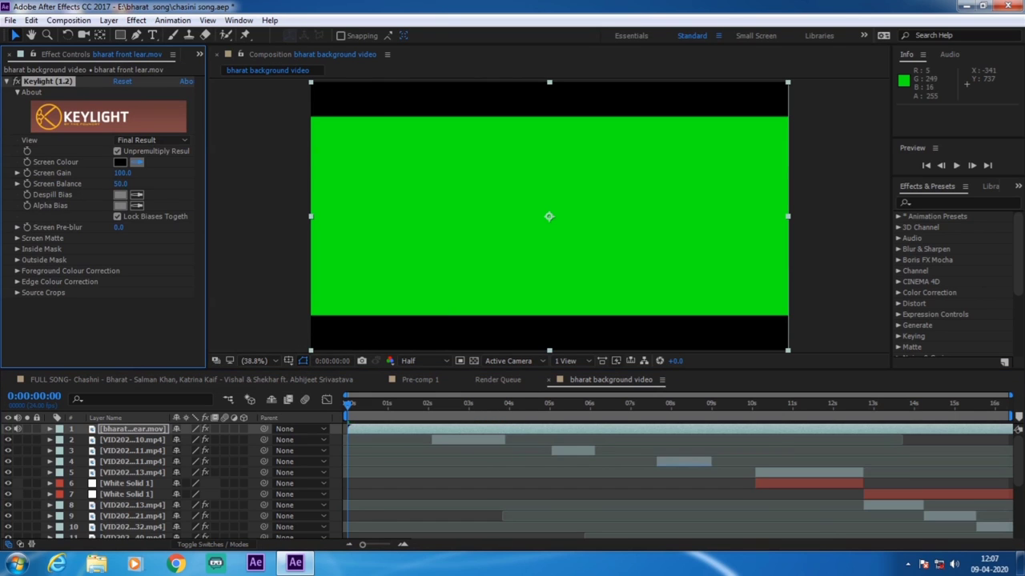
left_click(432, 241)
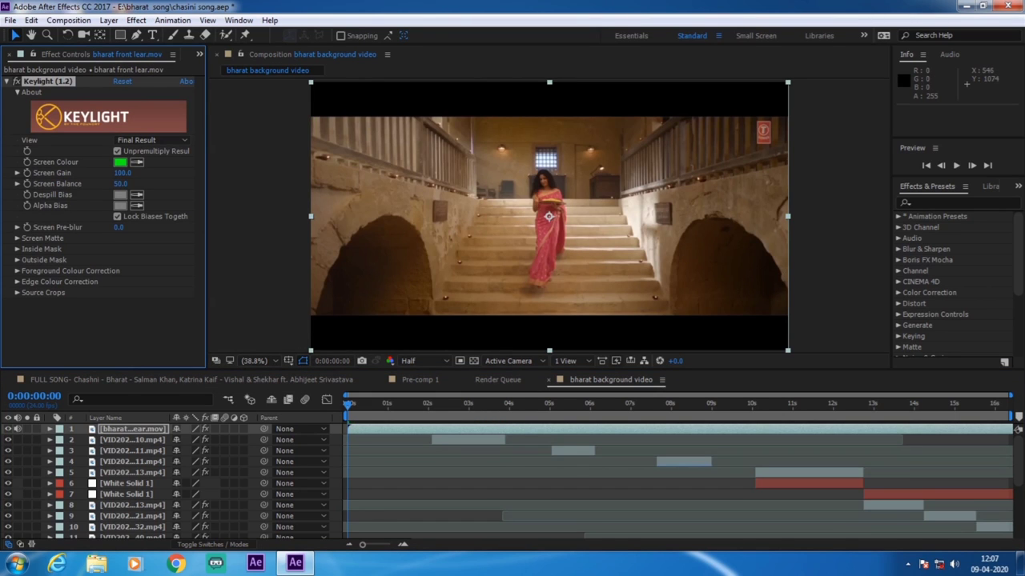
Preview the keyed composite up to about 0:00:10:12, comparing the shot at 0:00:02:05 with the front layer hidden and shown
key("space")
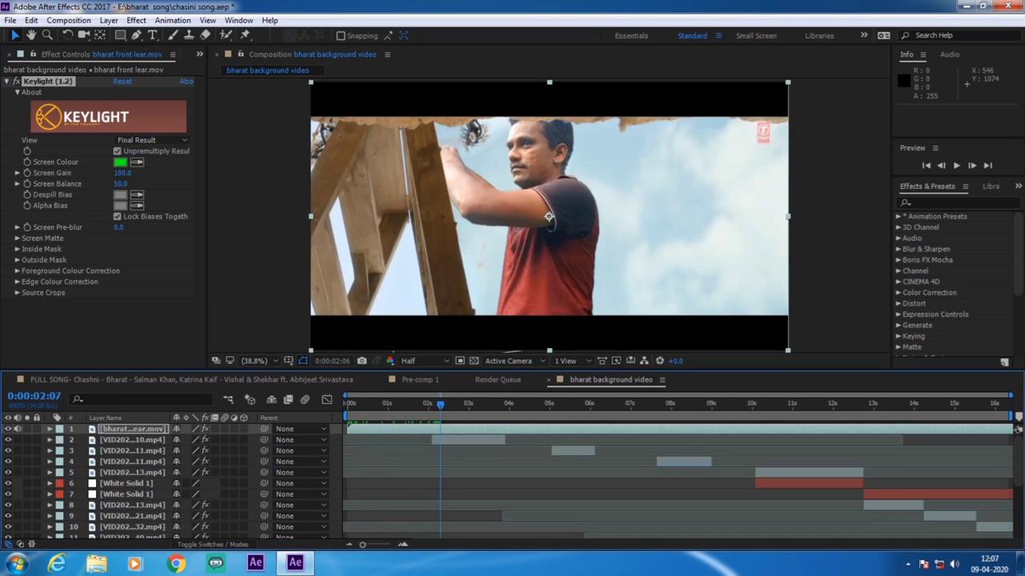
left_click_drag(438, 405, 437, 405)
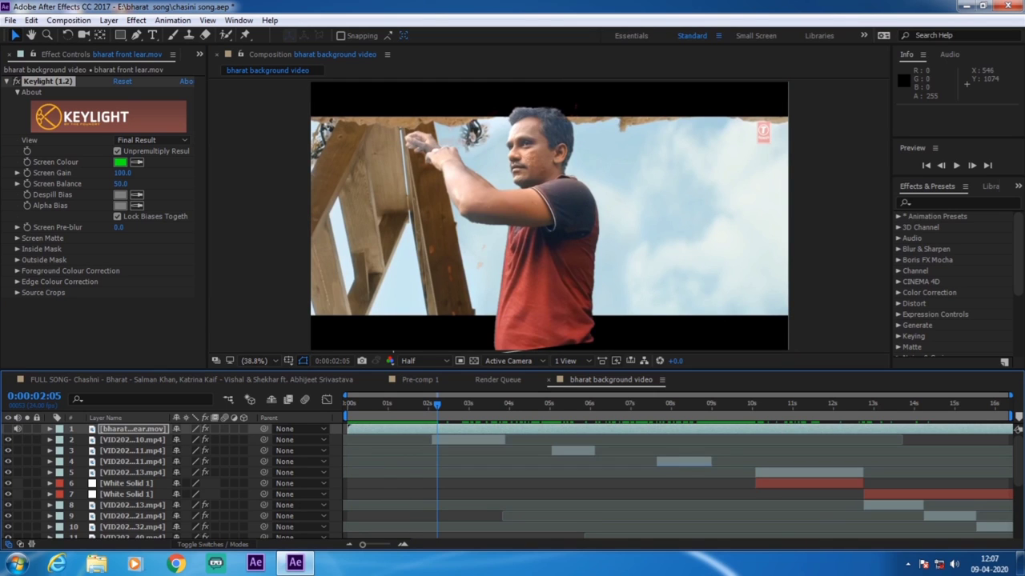
left_click(8, 429)
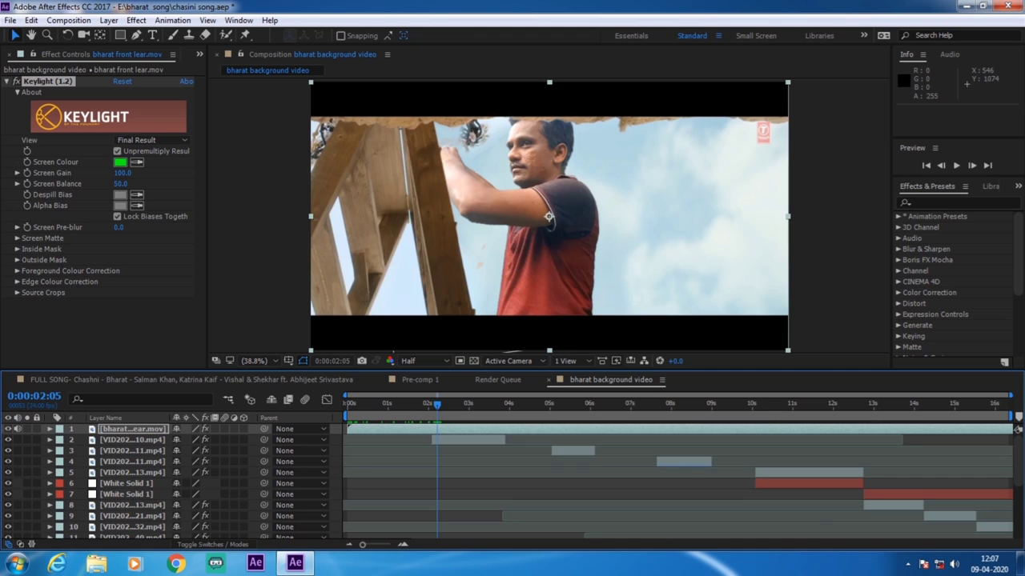
key("space")
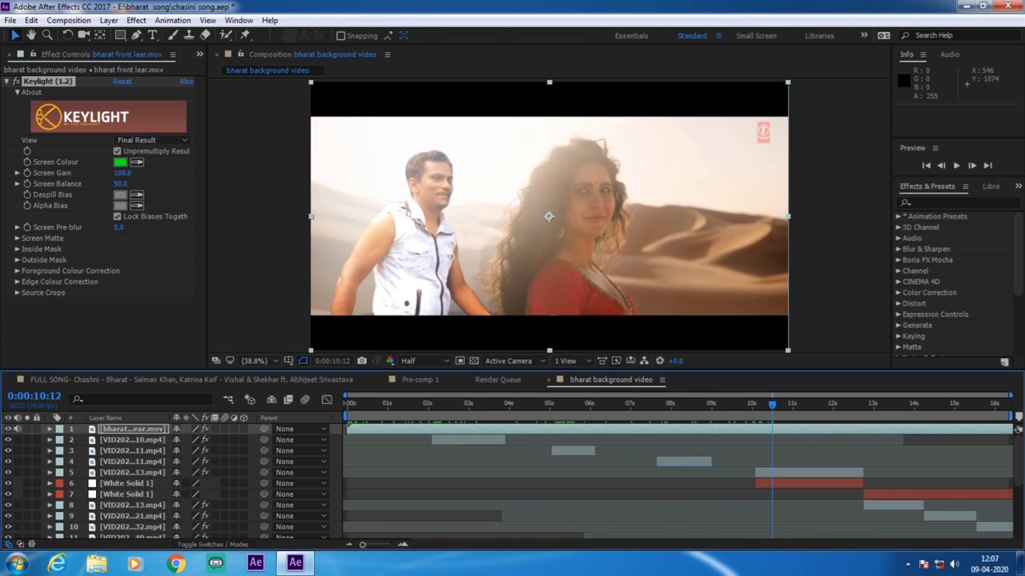
Solo bharat front lear.mov at 0:00:10:12 and again at 0:00:12:23 to inspect the foreground layer against the full composite
left_click(27, 429)
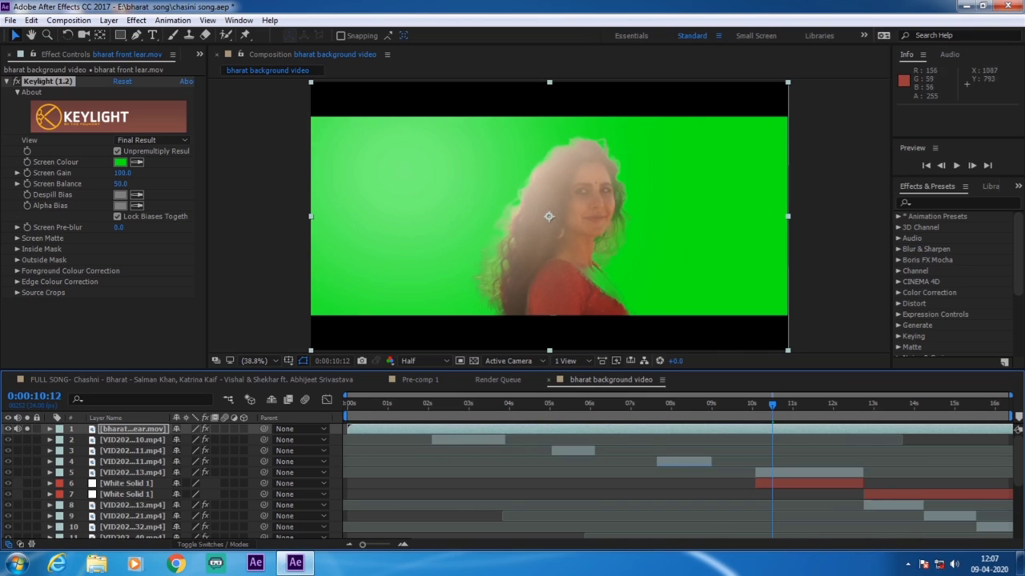
key("Page_Down")
key("Page_Down")
key("Page_Down")
left_click(27, 429)
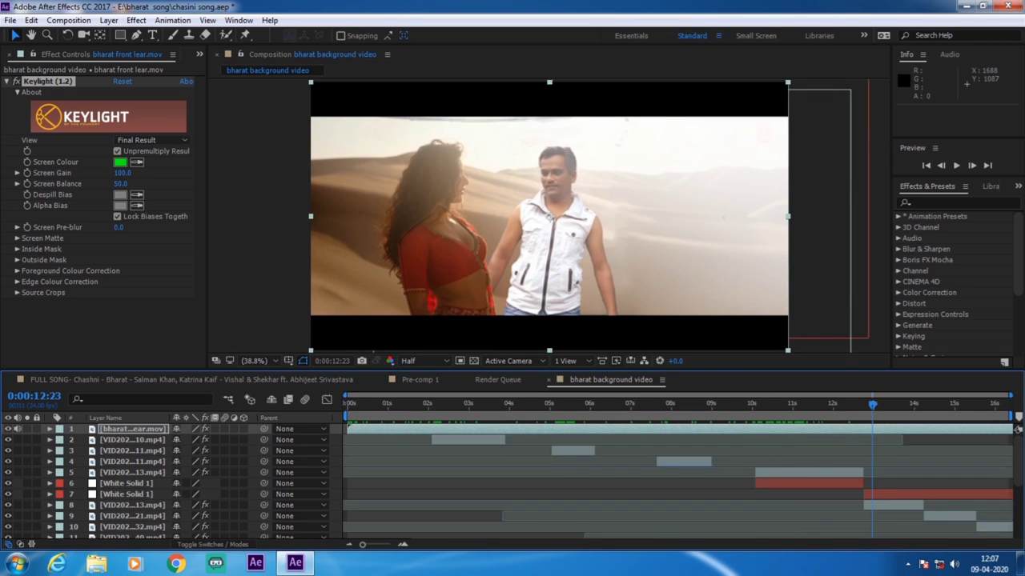
left_click(28, 429)
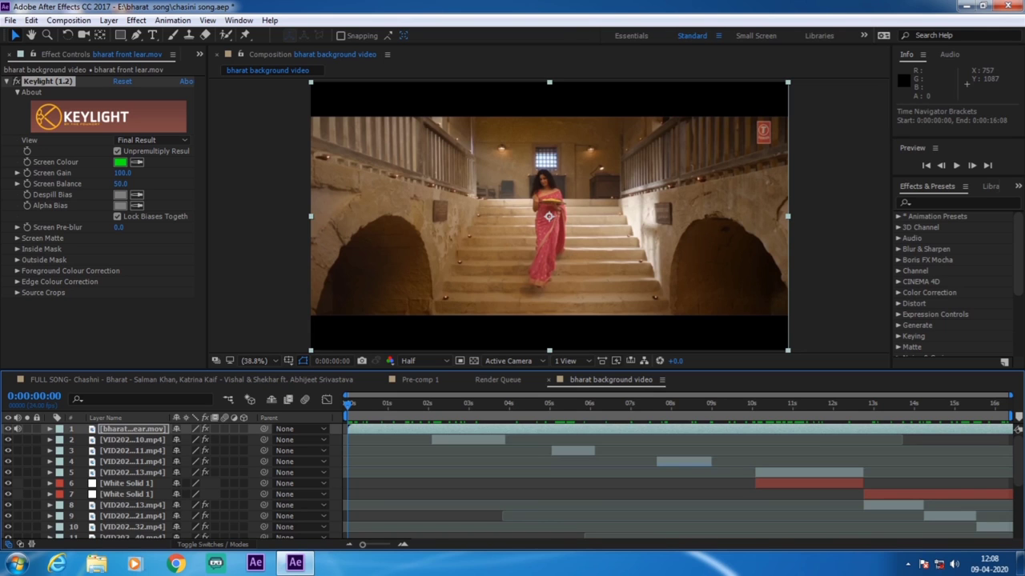
Preview the full composite from 0:00:00:00
key("space")
key("space")
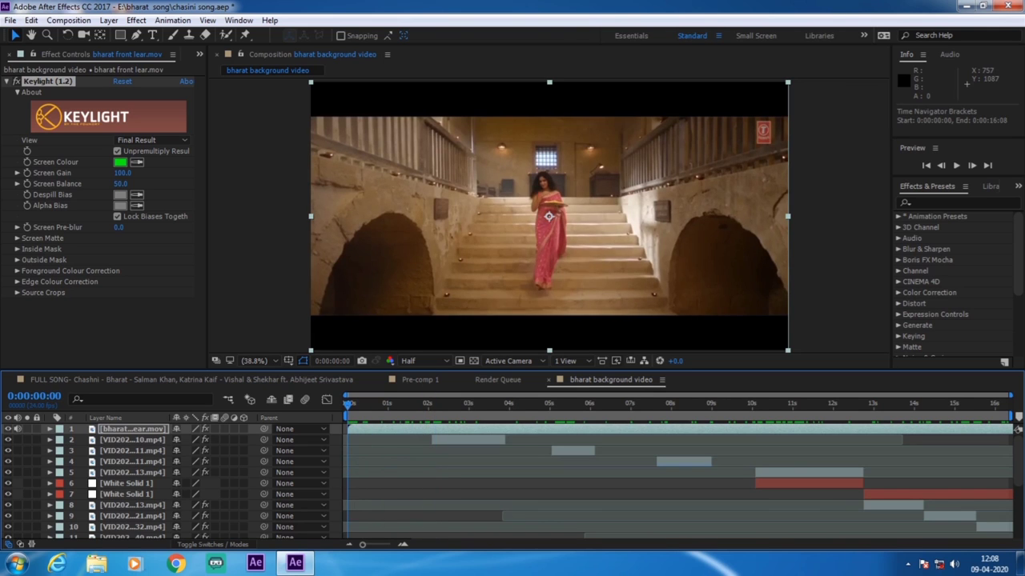